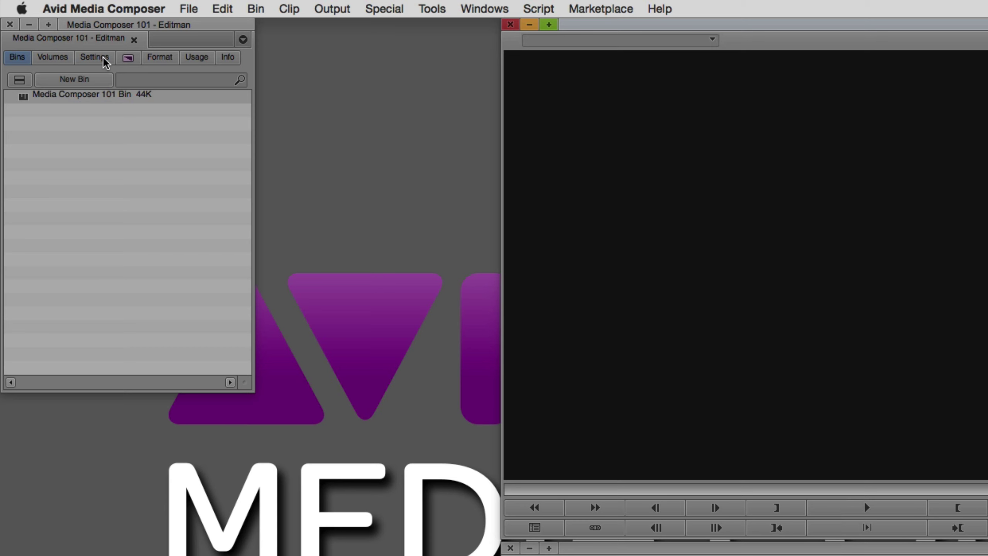
# Show the project settings in an enlarged project window and bring the Export presets into view.
pyautogui.click(107, 59)
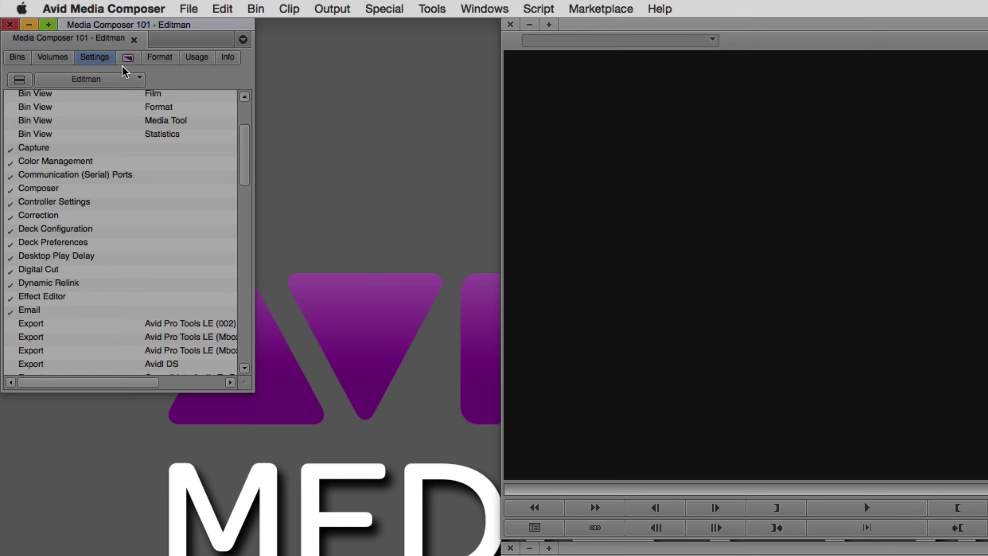
pyautogui.moveTo(242, 171); pyautogui.dragTo(241, 215)
pyautogui.moveTo(245, 383); pyautogui.dragTo(461, 527)
pyautogui.moveTo(455, 352); pyautogui.dragTo(457, 338)
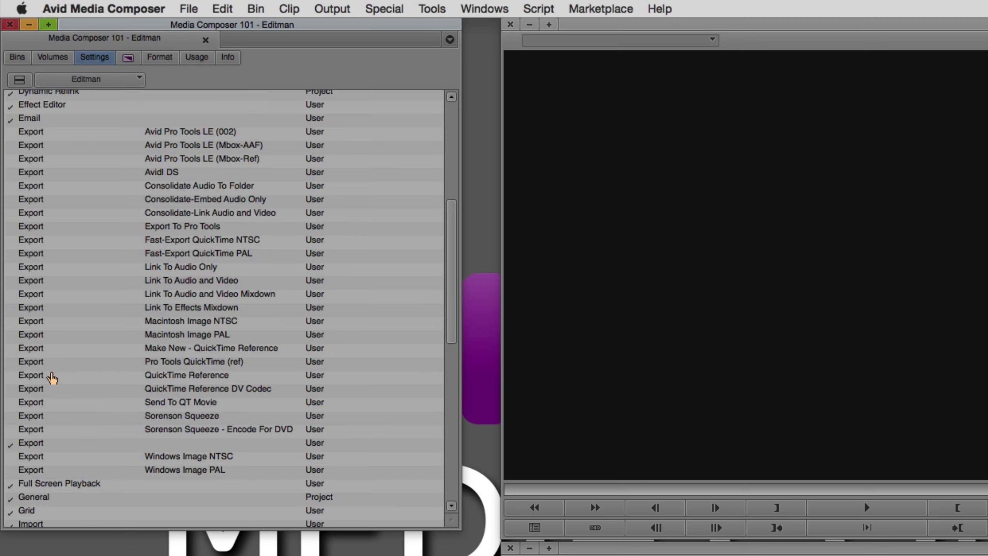
# Examine the Export presets in the settings list, from Avid Pro Tools LE (002) to Windows Image PAL, and the unnamed one.
pyautogui.click(39, 376)
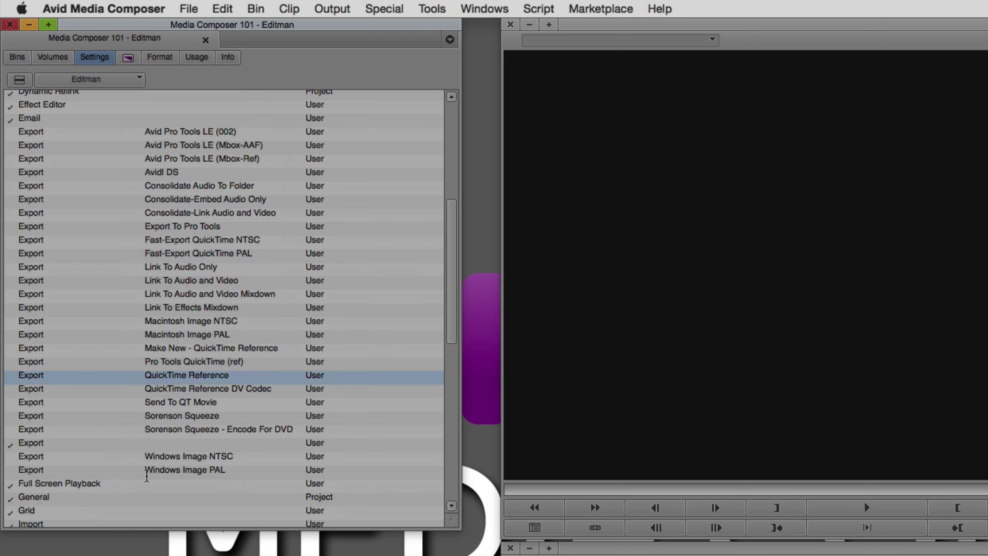
pyautogui.click(63, 243)
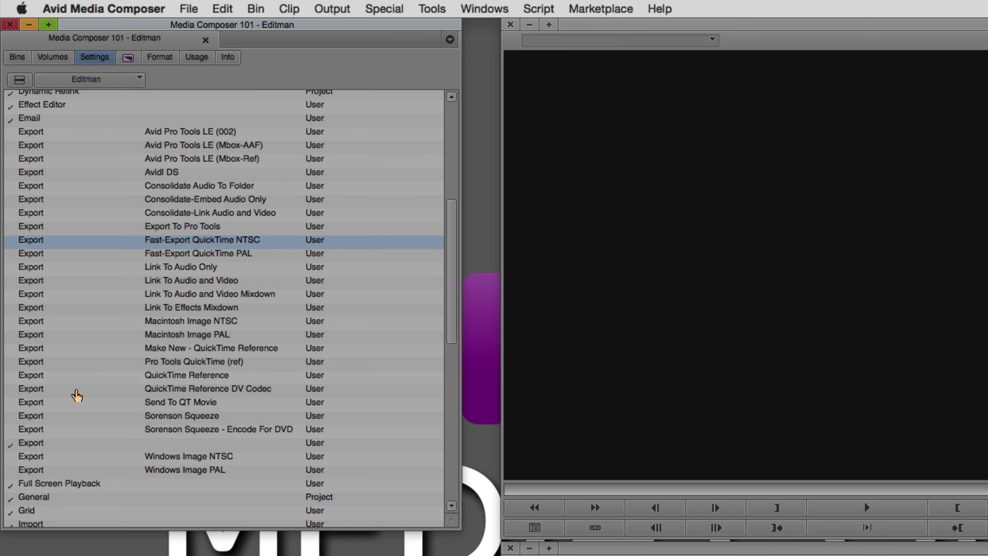
pyautogui.click(50, 135)
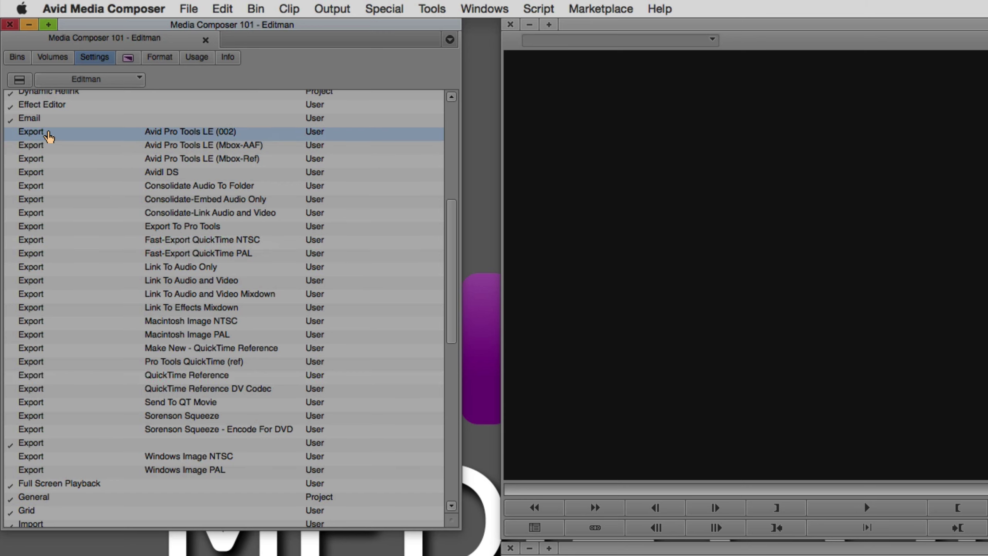
pyautogui.keyDown('shift'); pyautogui.click(55, 471); pyautogui.keyUp('shift')
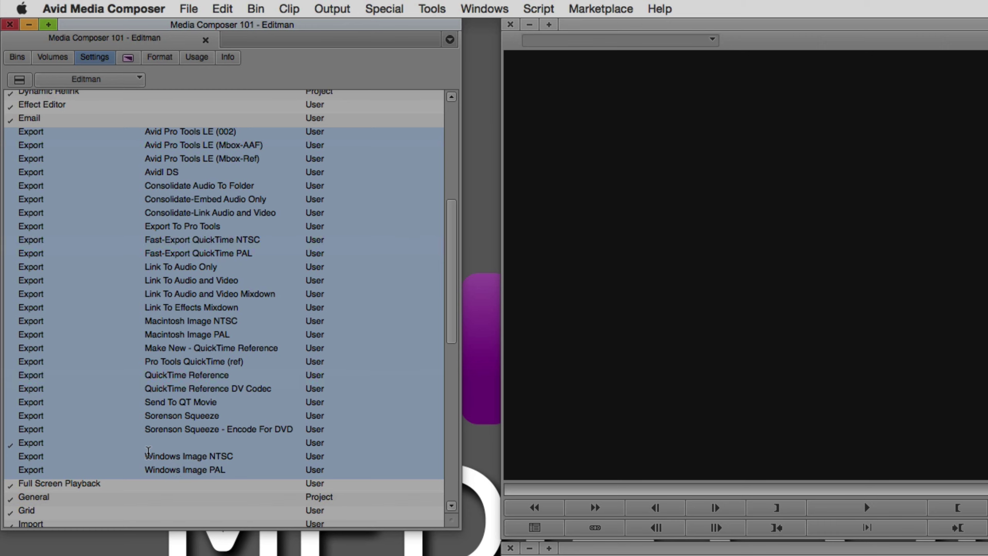
pyautogui.click(44, 484)
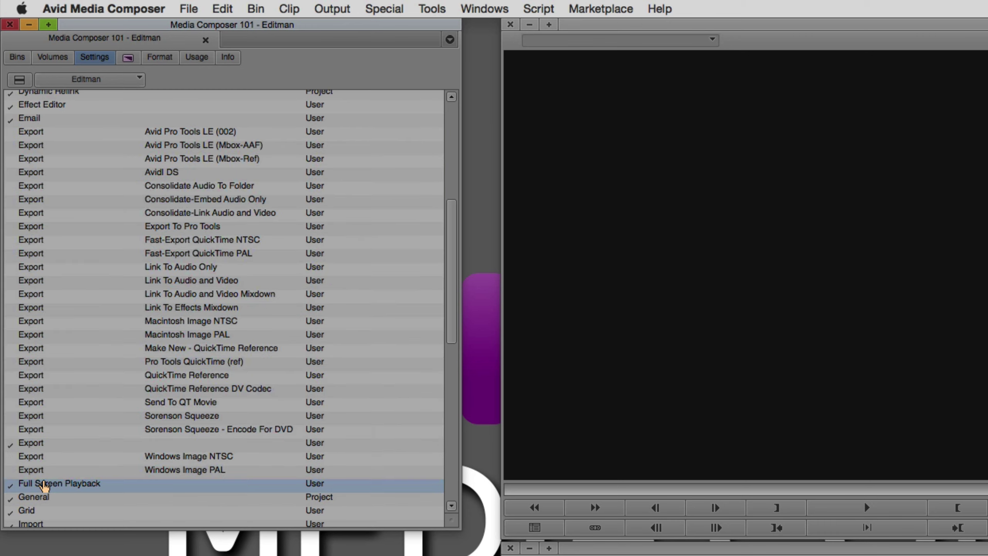
pyautogui.click(35, 445)
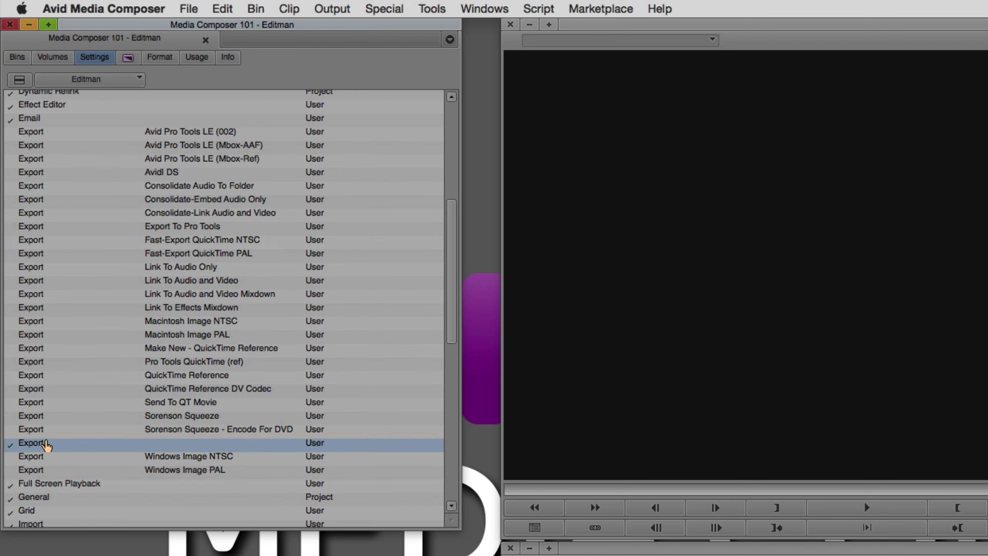
# Open the Media Composer 101 Bin, place it below the project window, and load the 4K DCI Scope clip into the source monitor.
pyautogui.click(17, 56)
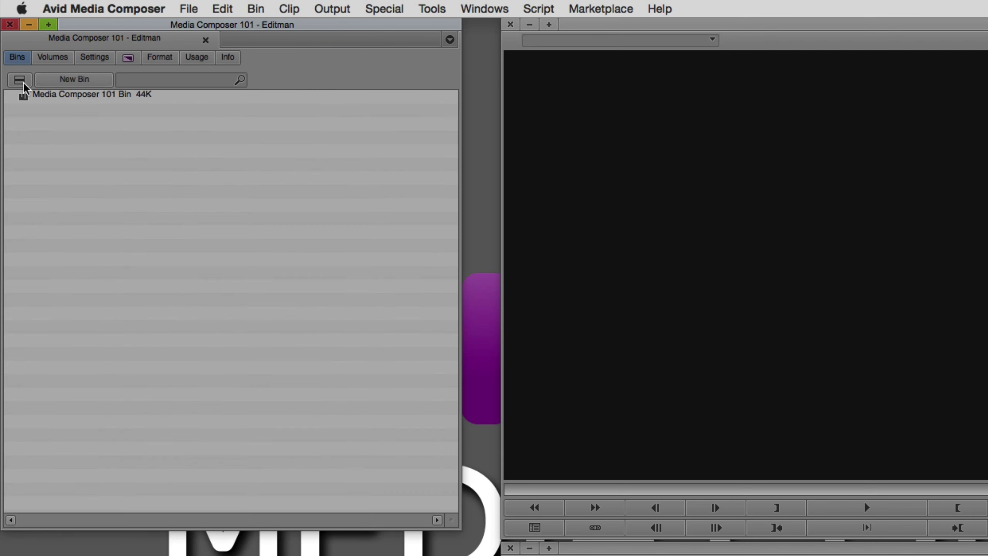
pyautogui.doubleClick(21, 97)
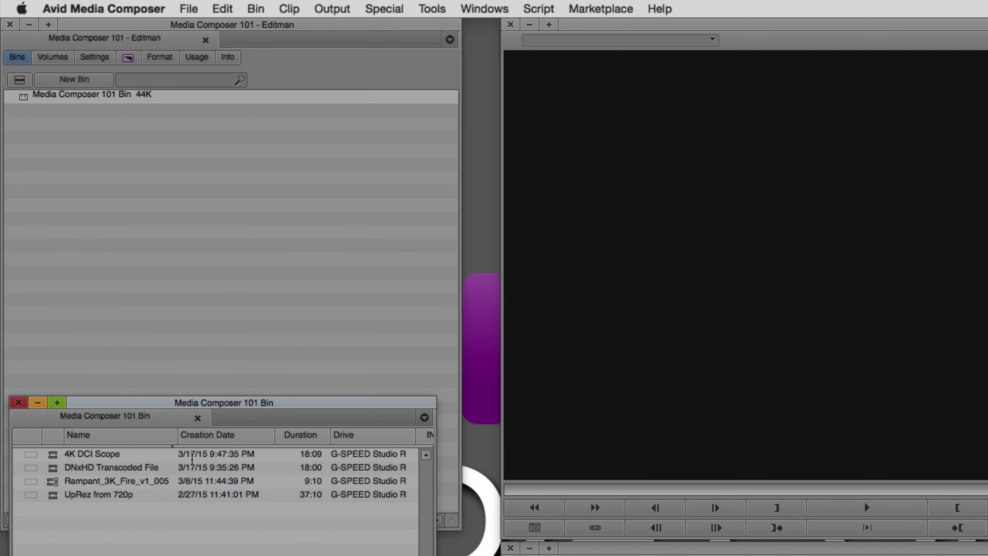
pyautogui.moveTo(210, 405); pyautogui.dragTo(212, 554)
pyautogui.moveTo(45, 316); pyautogui.dragTo(320, 149)
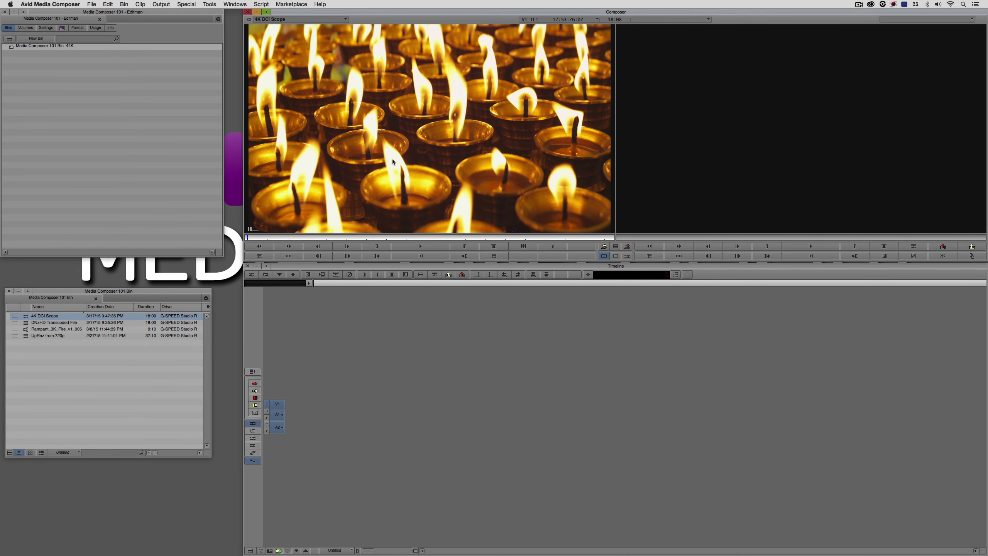
# Check which export setting is offered for the 4K DCI Scope clip, and dismiss the export without saving.
pyautogui.rightClick(30, 319)
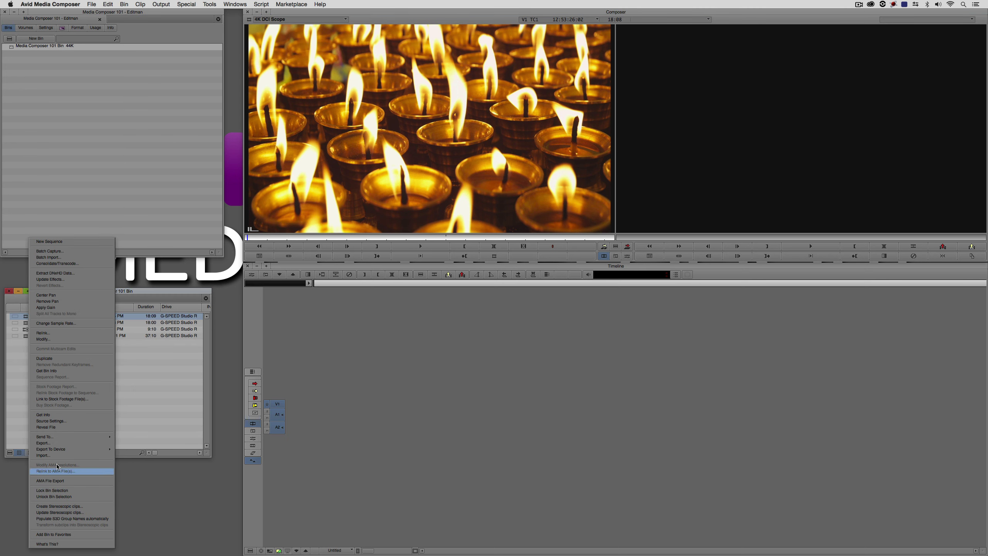
pyautogui.click(62, 443)
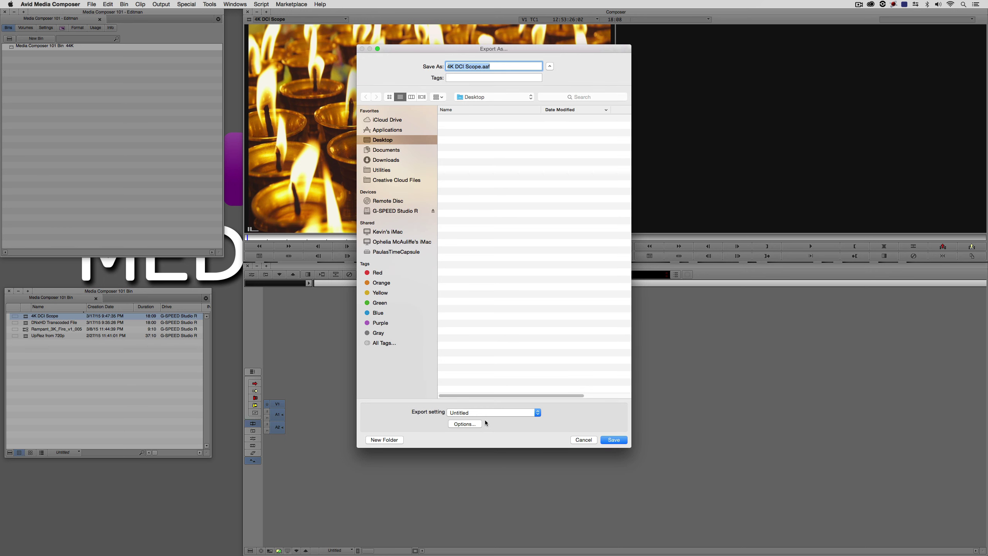
pyautogui.click(584, 439)
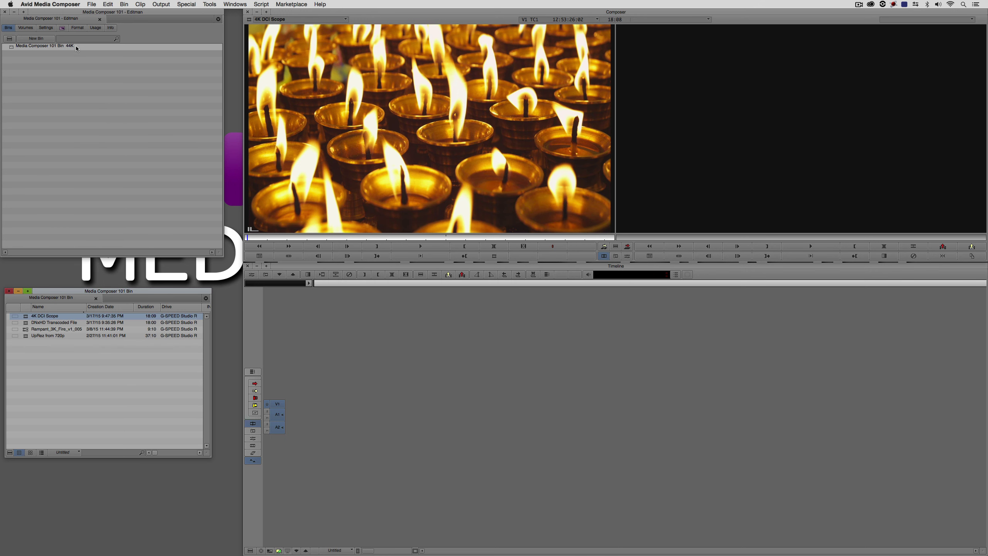
# Make Send To QT Movie the active Export setting and check it in the 4K DCI Scope clip's export dialog without exporting.
pyautogui.click(45, 28)
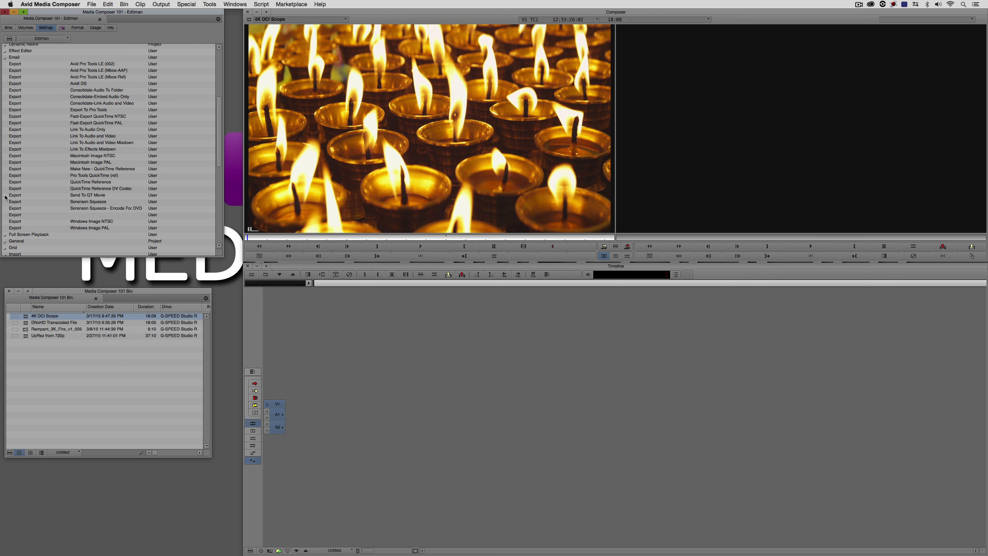
pyautogui.rightClick(389, 130)
pyautogui.moveTo(407, 205)
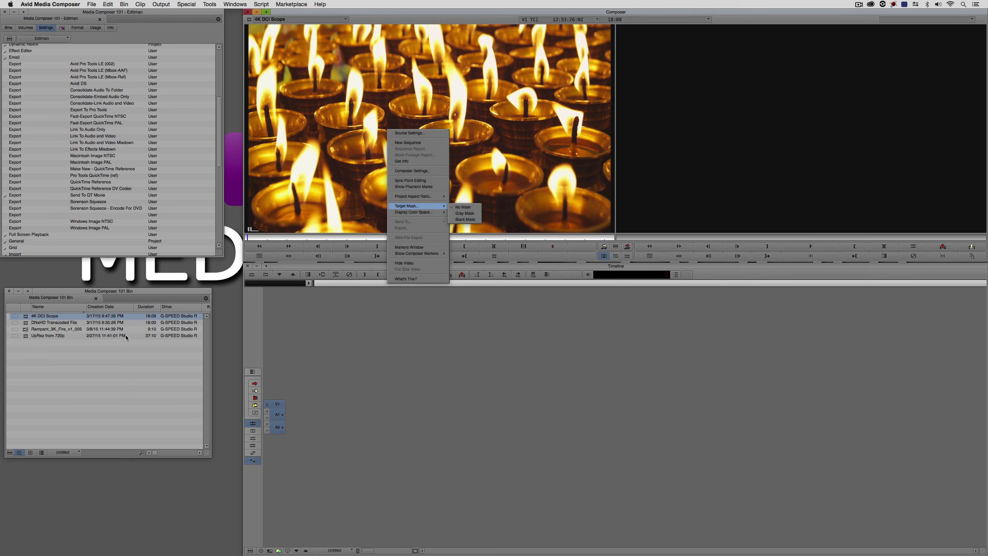
pyautogui.click(29, 315)
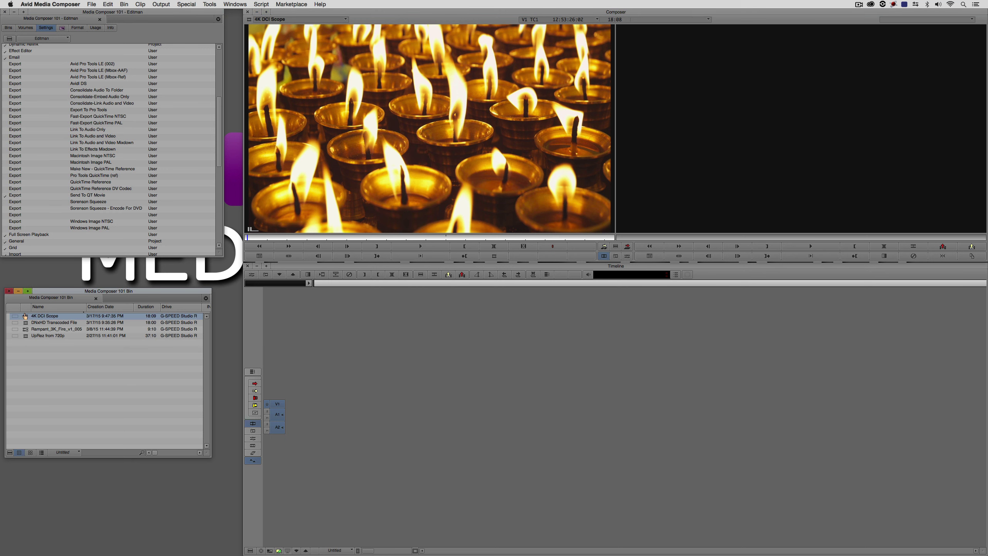
pyautogui.rightClick(25, 315)
pyautogui.click(49, 442)
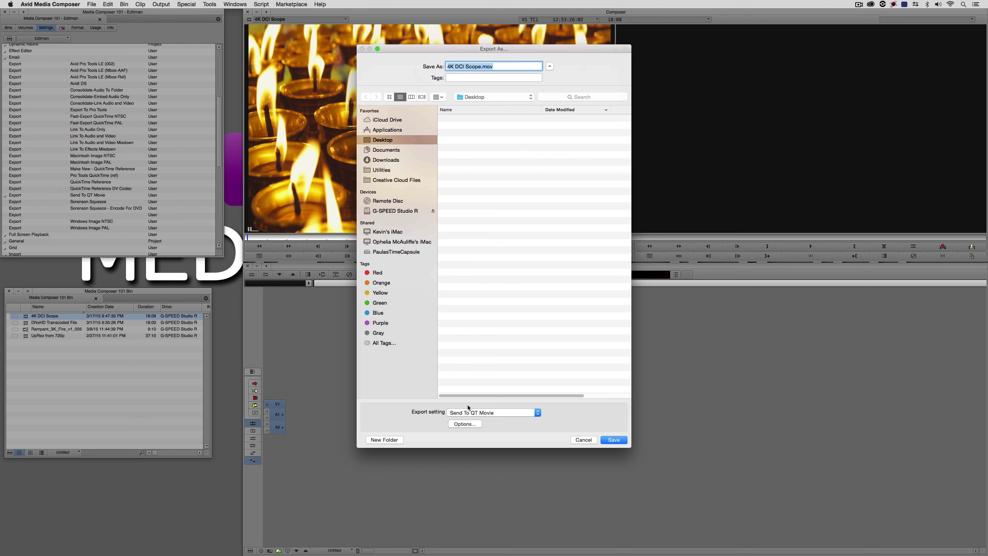
pyautogui.click(577, 439)
# Make the unnamed Export setting active again and delete all the other Export presets.
pyautogui.click(6, 215)
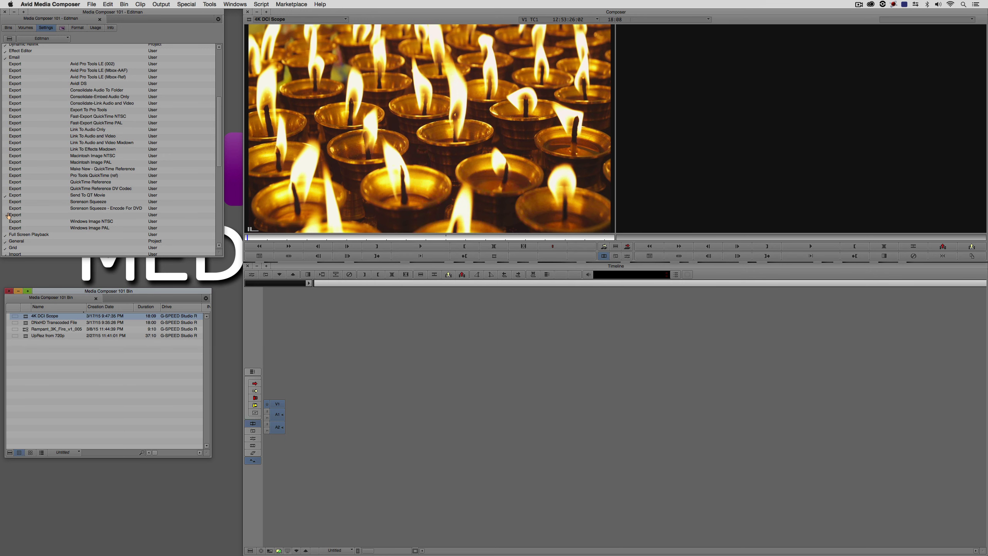
pyautogui.click(17, 229)
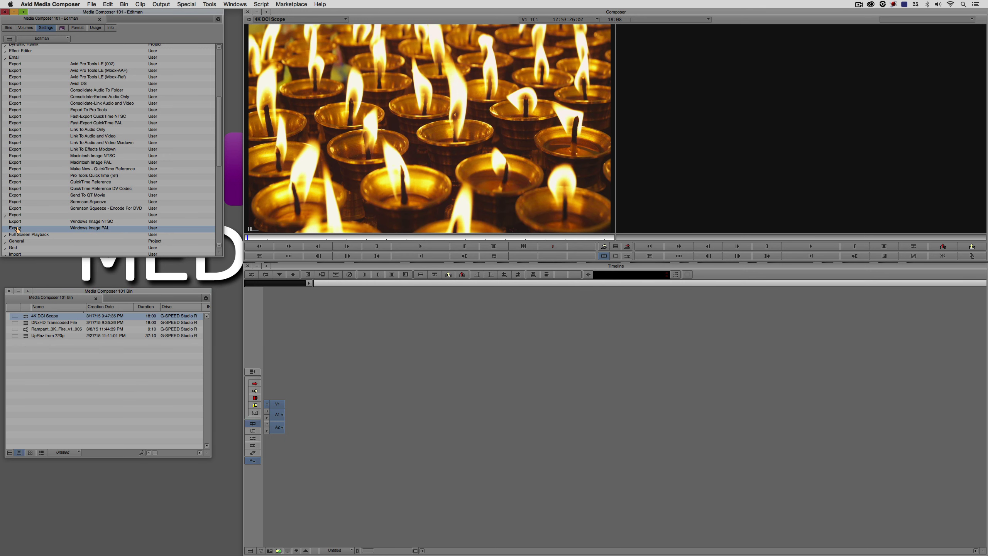
pyautogui.keyDown('shift'); pyautogui.click(17, 64); pyautogui.keyUp('shift')
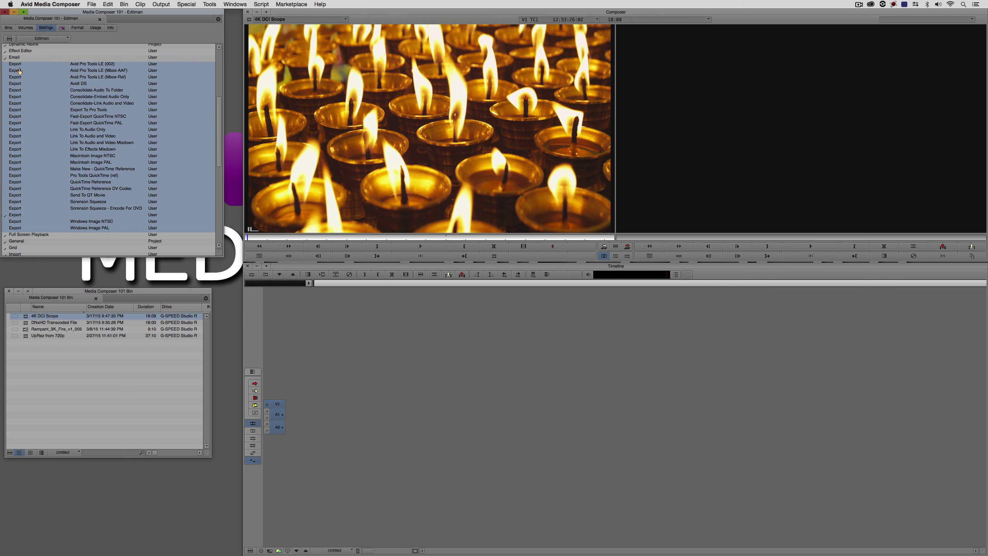
pyautogui.keyDown('super'); pyautogui.click(15, 215); pyautogui.keyUp('super')
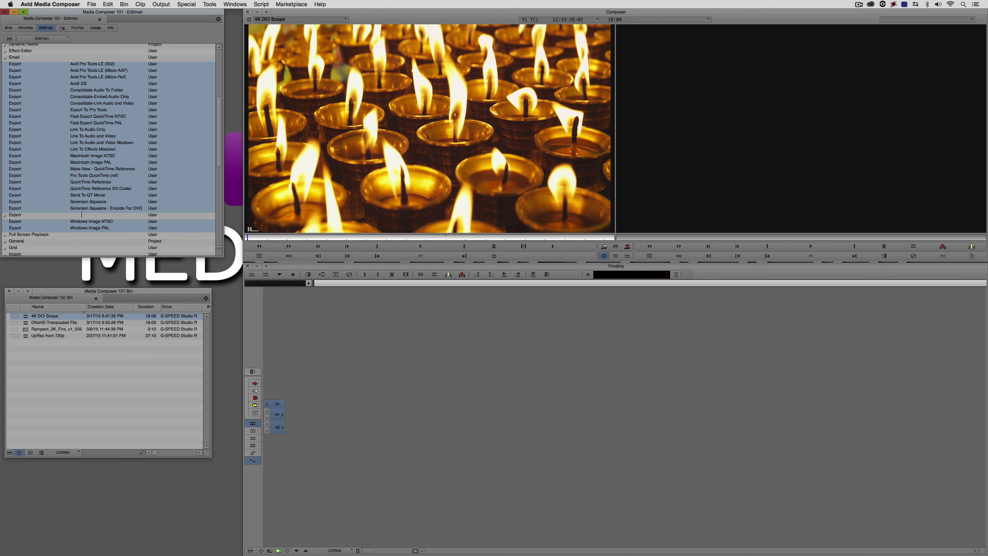
pyautogui.press('Delete')
pyautogui.scroll(7, 84, 212)
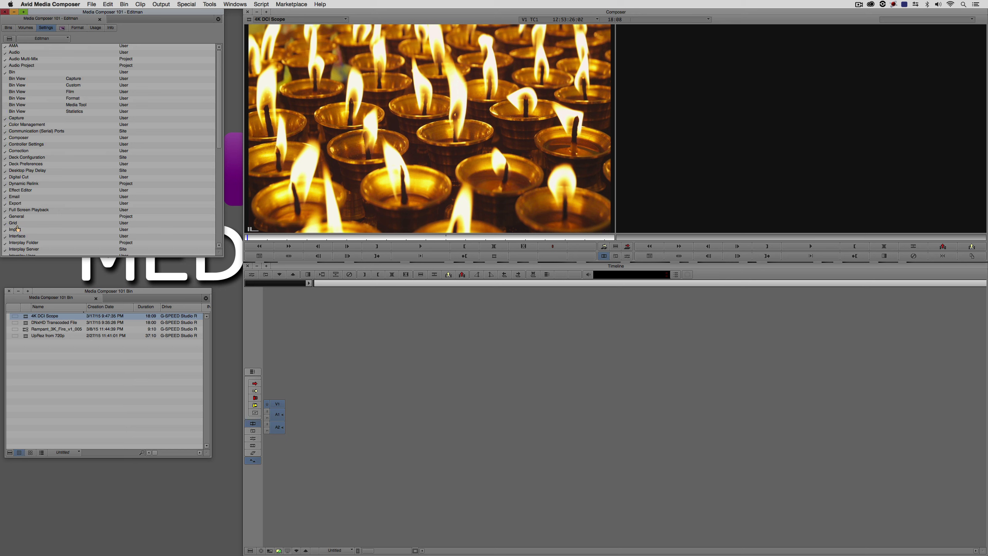
pyautogui.click(17, 204)
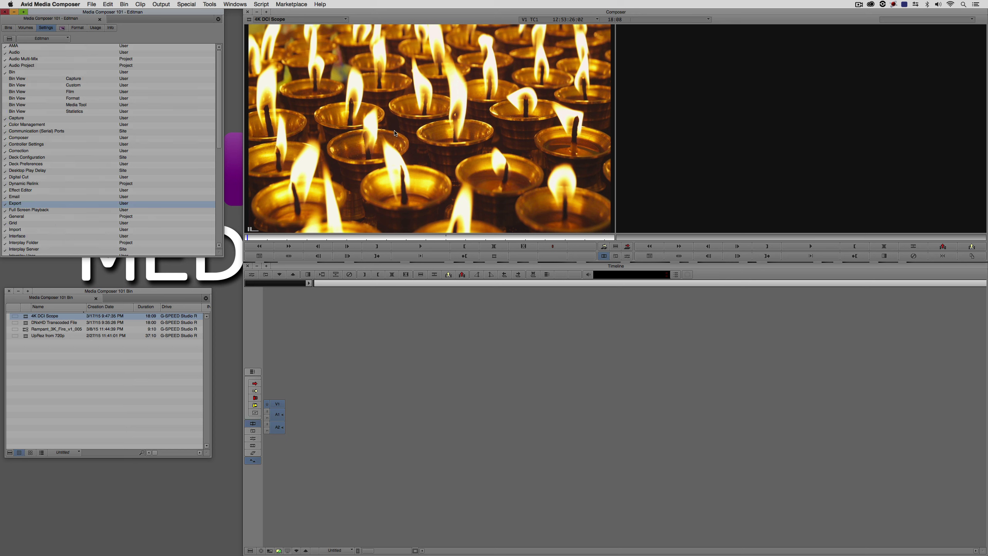
pyautogui.click(294, 58)
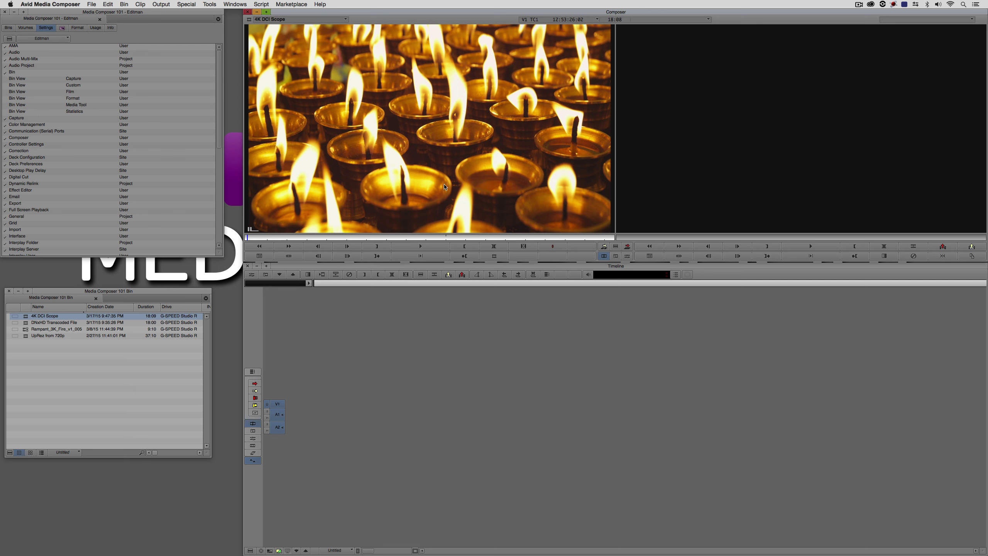
pyautogui.rightClick(430, 174)
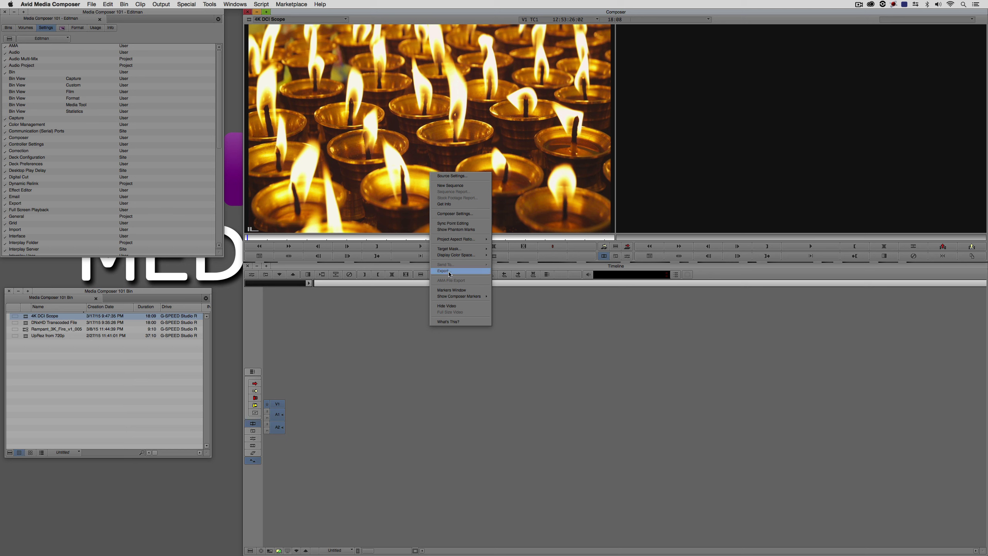
pyautogui.click(478, 153)
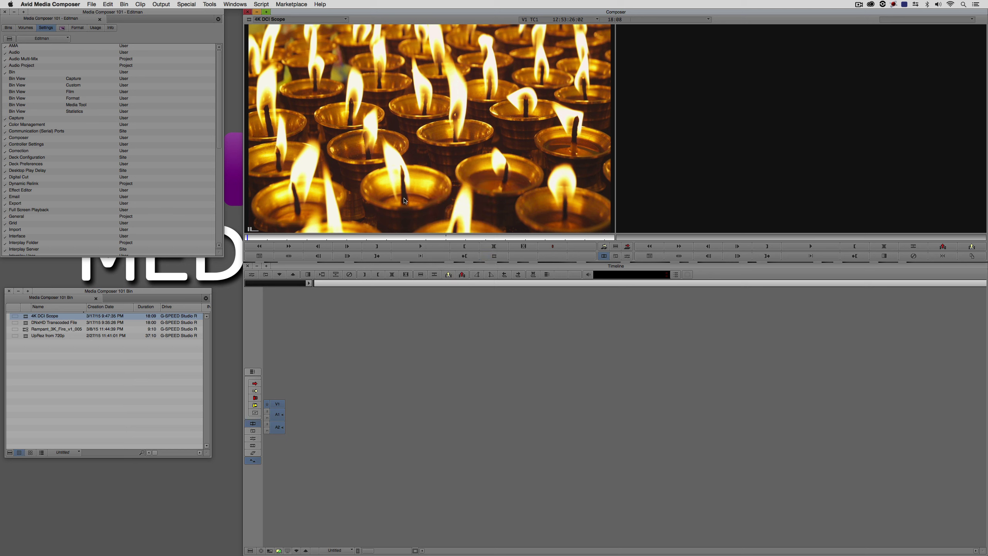
# Start an export of the 4K DCI Scope clip and save its Untitled export setting as QuickTime Movie.
pyautogui.rightClick(26, 319)
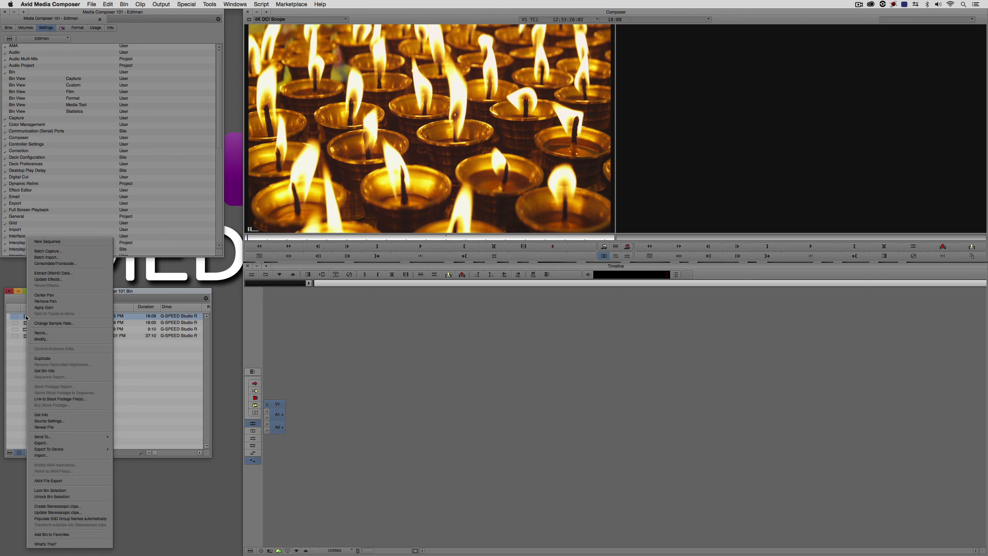
pyautogui.click(60, 445)
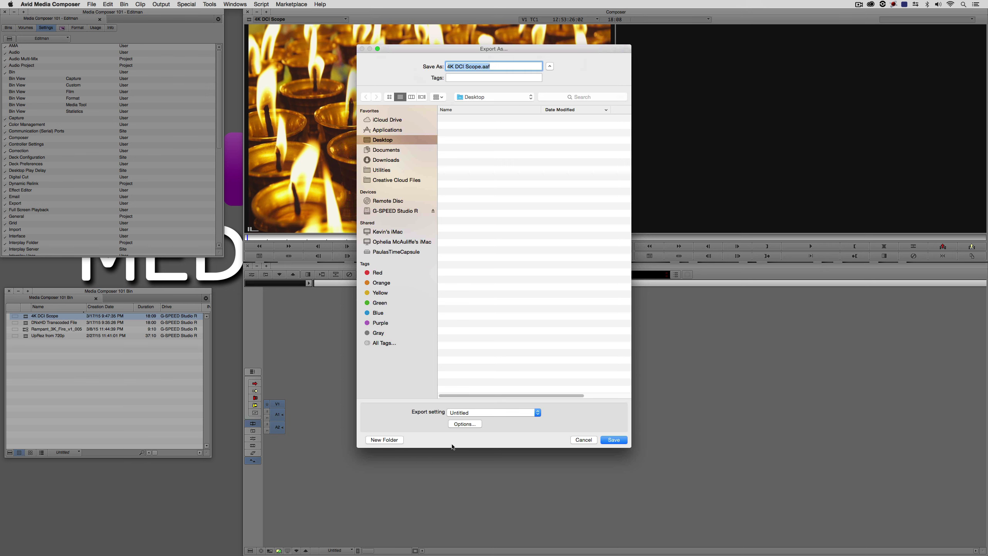
pyautogui.click(468, 423)
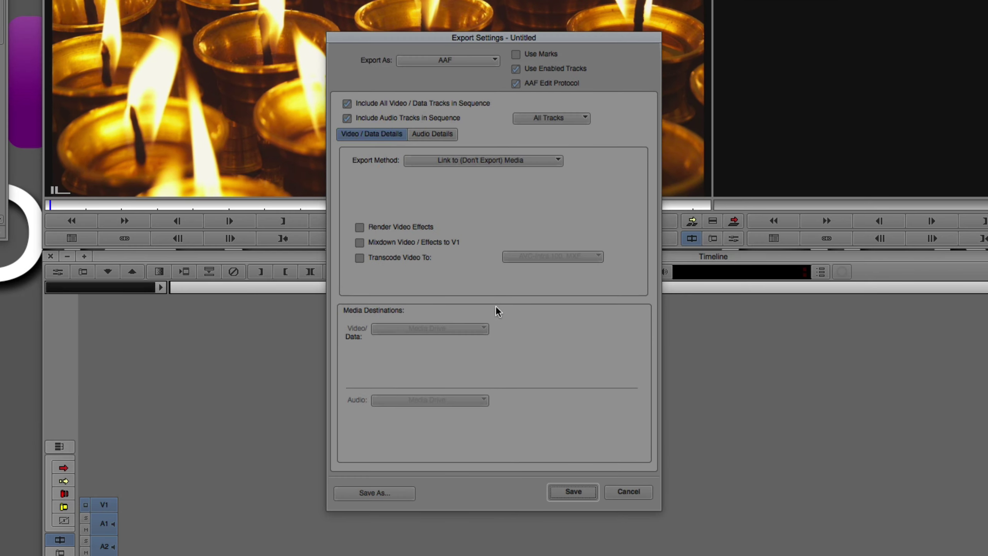
pyautogui.click(455, 61)
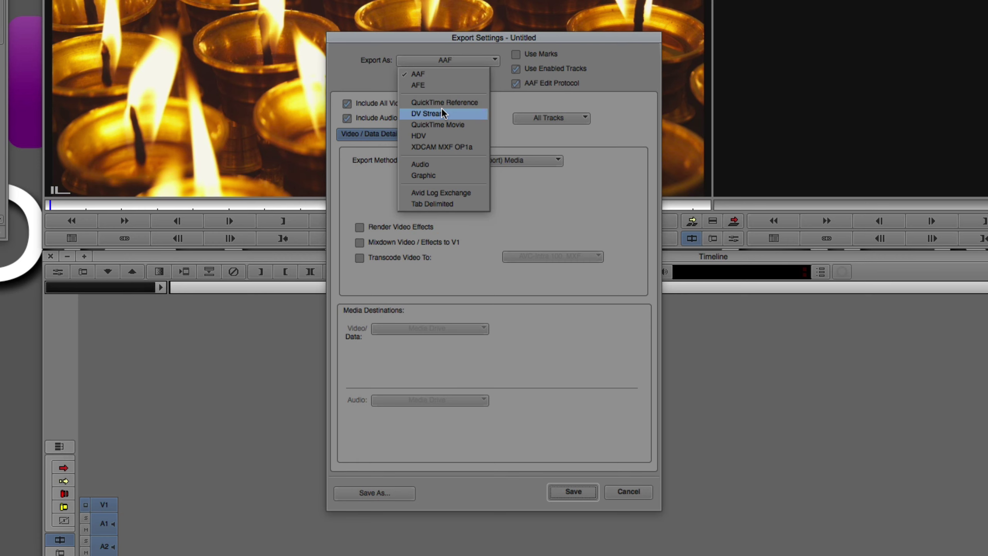
pyautogui.press('Escape')
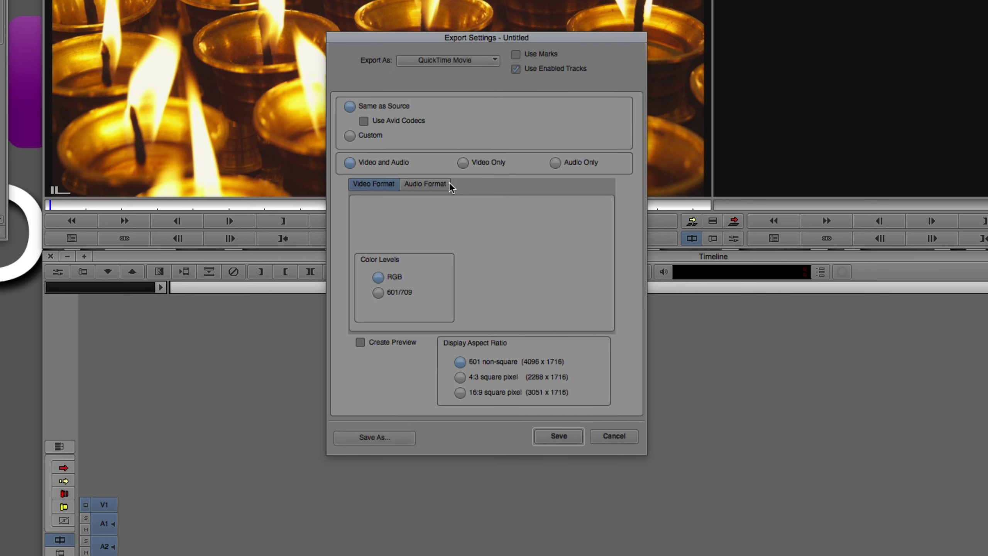
pyautogui.click(559, 437)
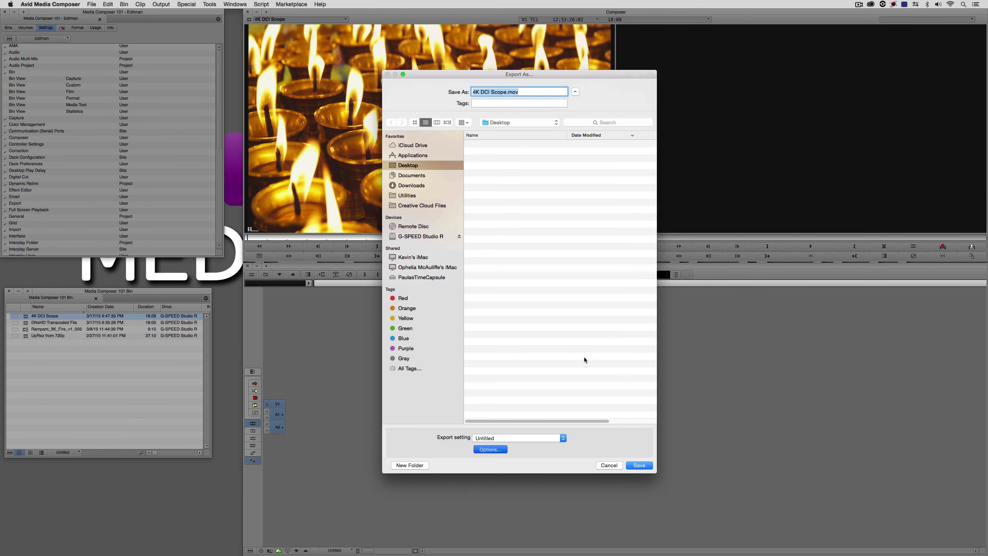
# Try to export the clip to the Desktop as 4K DCI Scope.mov, and open the project's format settings.
pyautogui.click(635, 464)
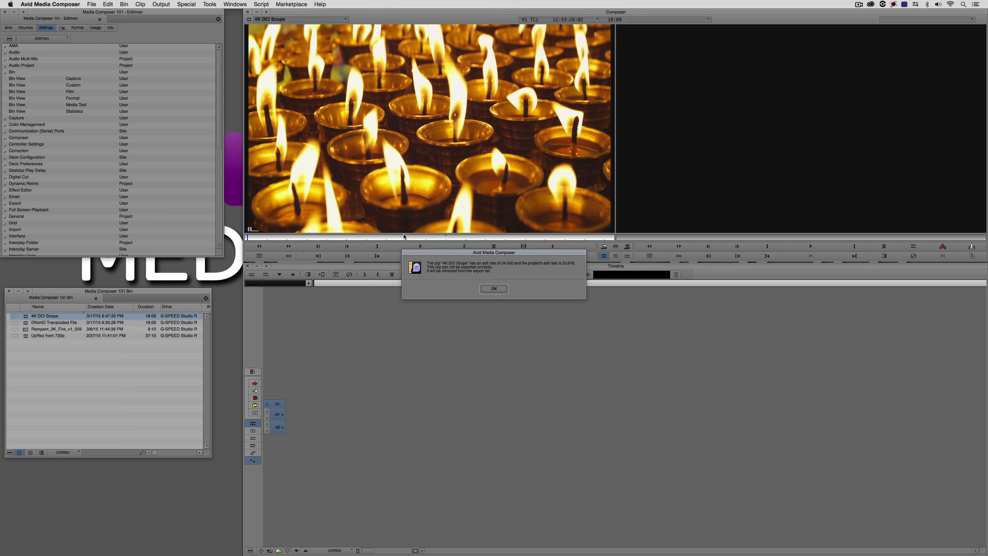
pyautogui.click(493, 288)
pyautogui.click(78, 29)
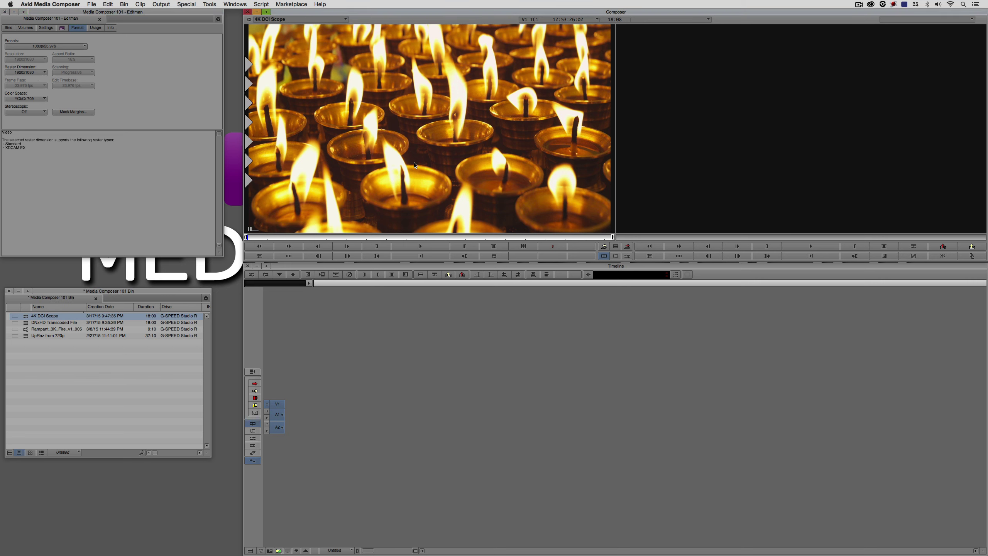
# Edit the 4K DCI Scope clip into a new sequence and mark its whole length in the timeline.
pyautogui.press('b')
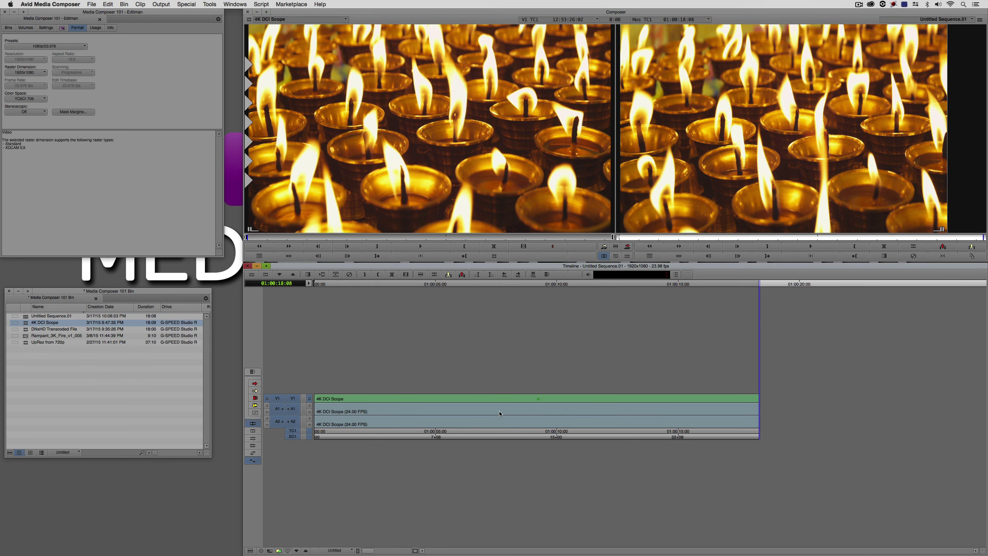
pyautogui.click(461, 413)
pyautogui.moveTo(452, 413)
pyautogui.mouseDown()
pyautogui.moveTo(426, 409)
pyautogui.moveTo(607, 409)
pyautogui.moveTo(358, 409)
pyautogui.mouseUp()
pyautogui.press('t')
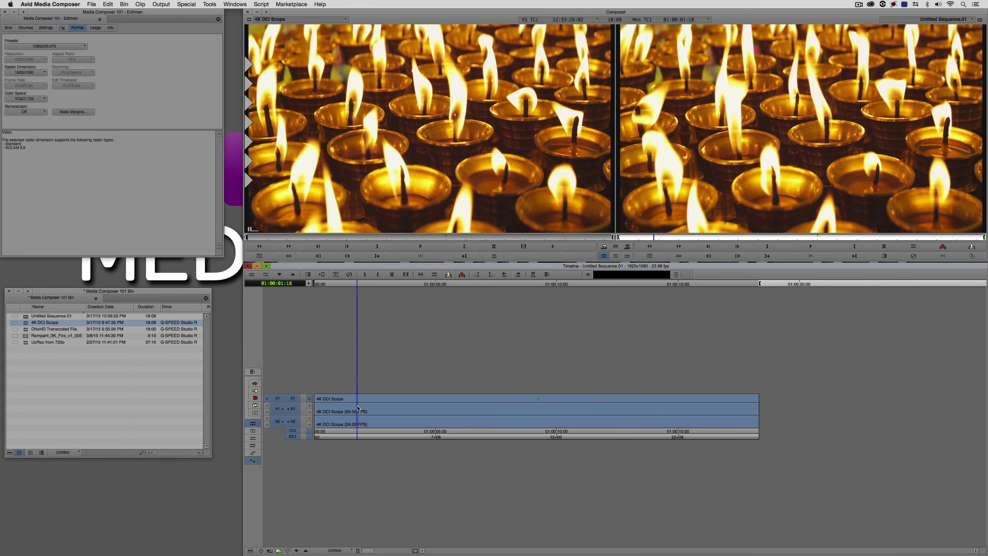
# Try to export the sequence to the Desktop as Untitled Sequence.01.mov with the Untitled export setting.
pyautogui.rightClick(725, 150)
pyautogui.click(740, 253)
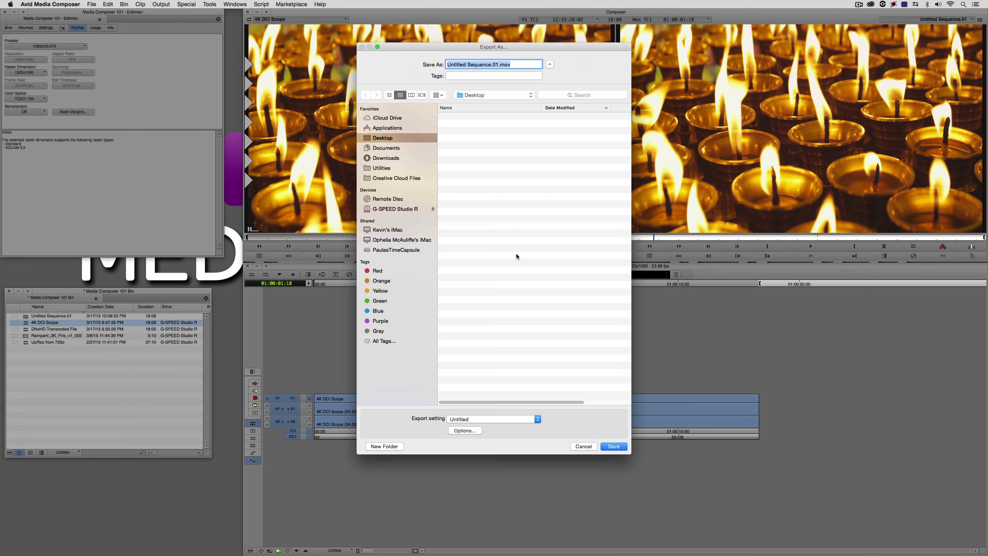
pyautogui.click(620, 448)
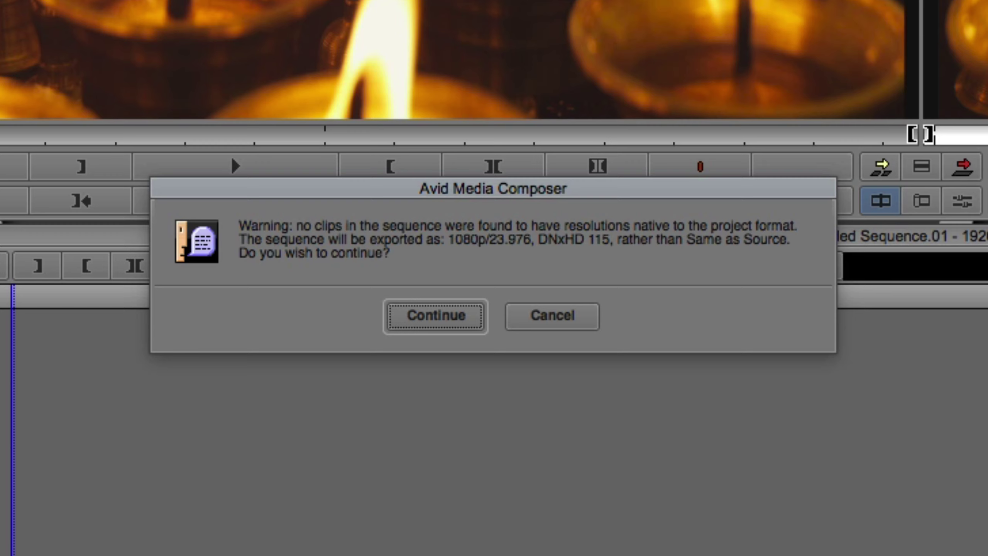
pyautogui.click(548, 317)
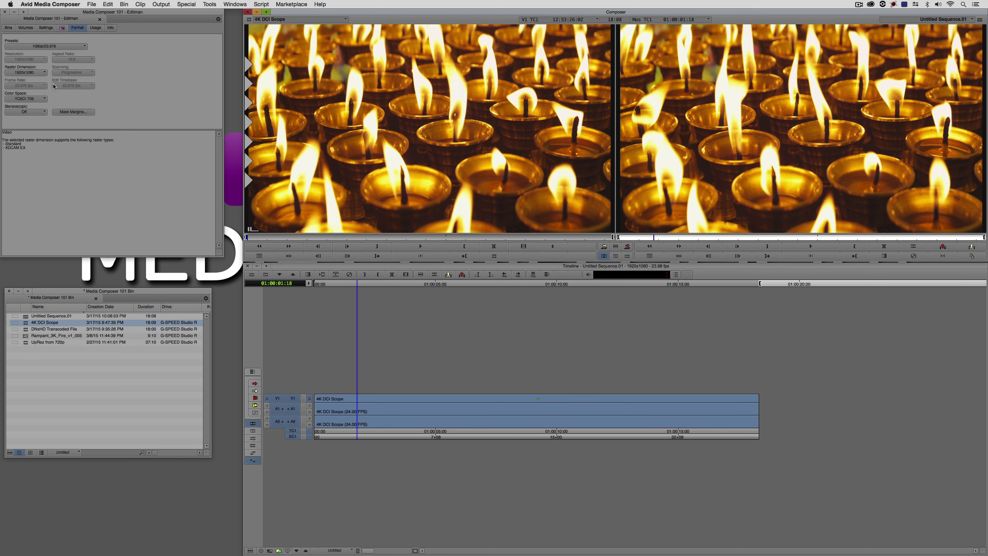
# Check the options of the Untitled export setting from the sequence's export dialog without exporting.
pyautogui.click(676, 274)
pyautogui.click(686, 265)
pyautogui.click(464, 430)
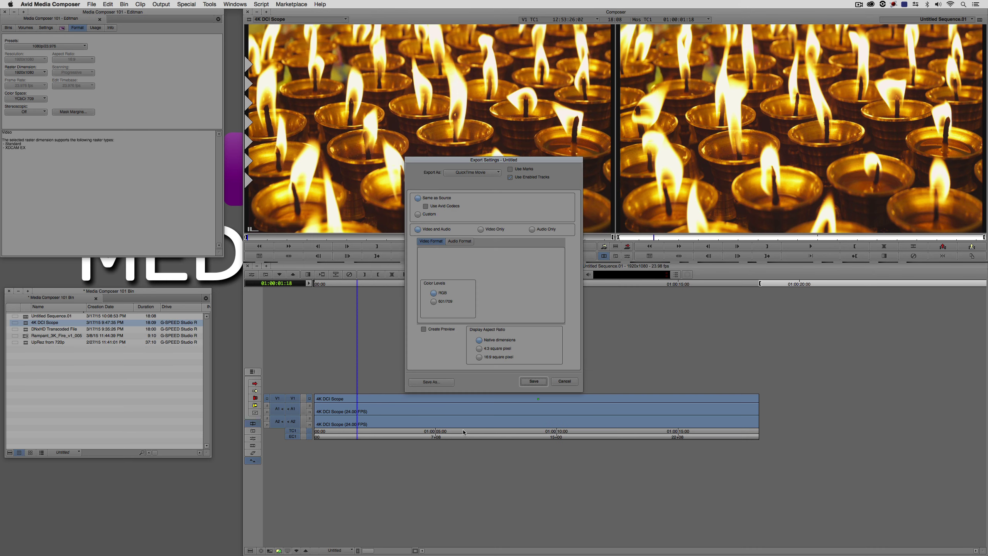
pyautogui.click(564, 382)
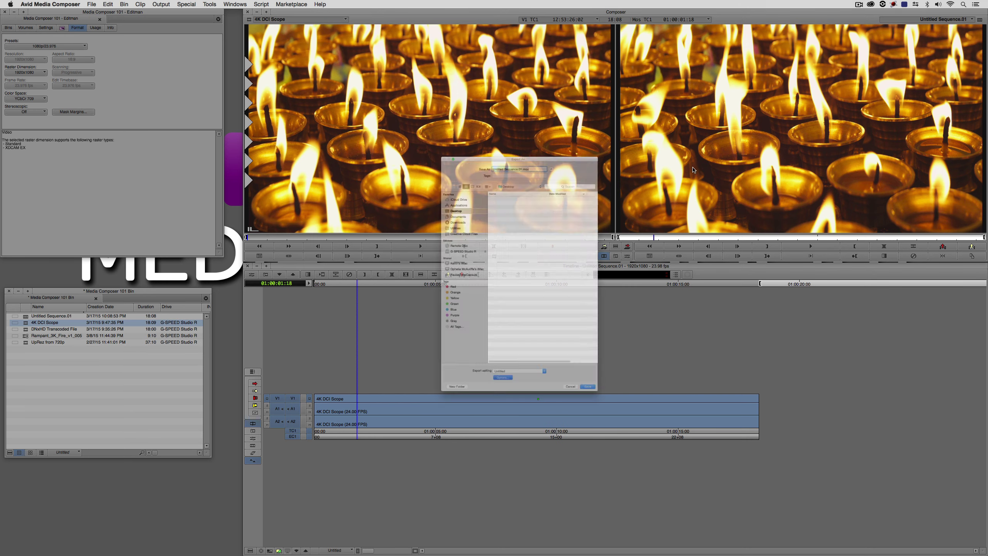
pyautogui.click(609, 472)
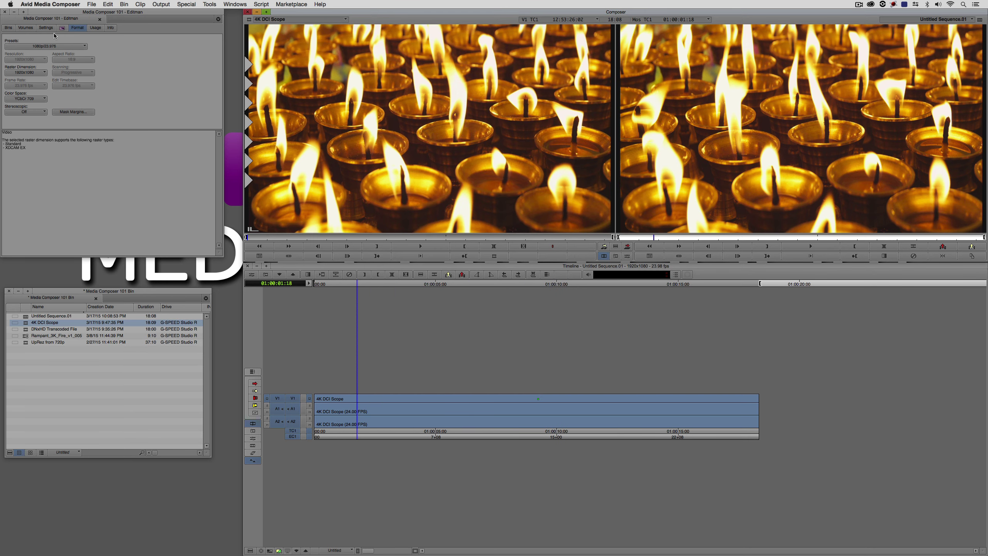
# Review the Export setting in the project's settings list and close it without changes.
pyautogui.click(46, 28)
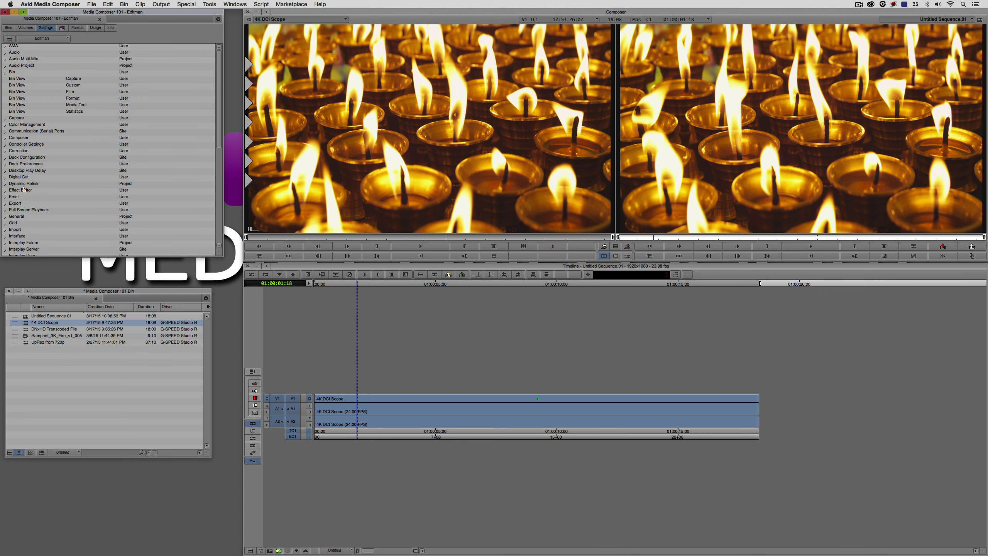
pyautogui.click(20, 204)
pyautogui.doubleClick(20, 203)
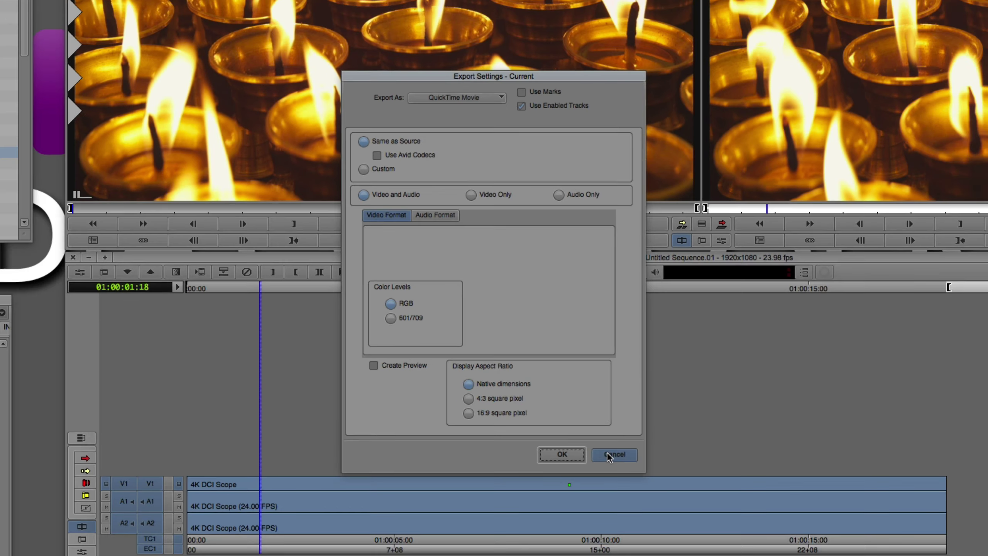
pyautogui.click(574, 485)
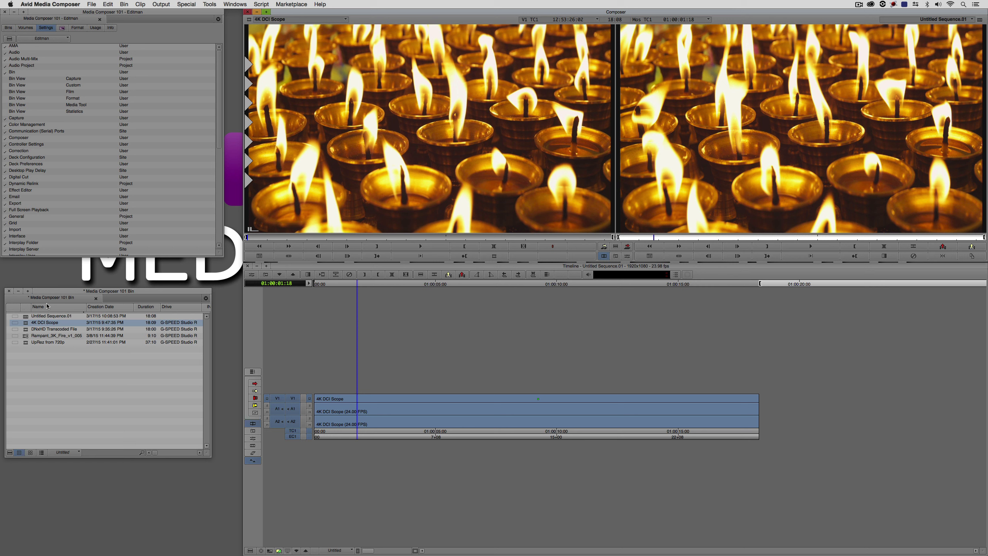
# Load the DNxHD Transcoded File clip as the source and delete Untitled Sequence.01 from the bin.
pyautogui.doubleClick(25, 332)
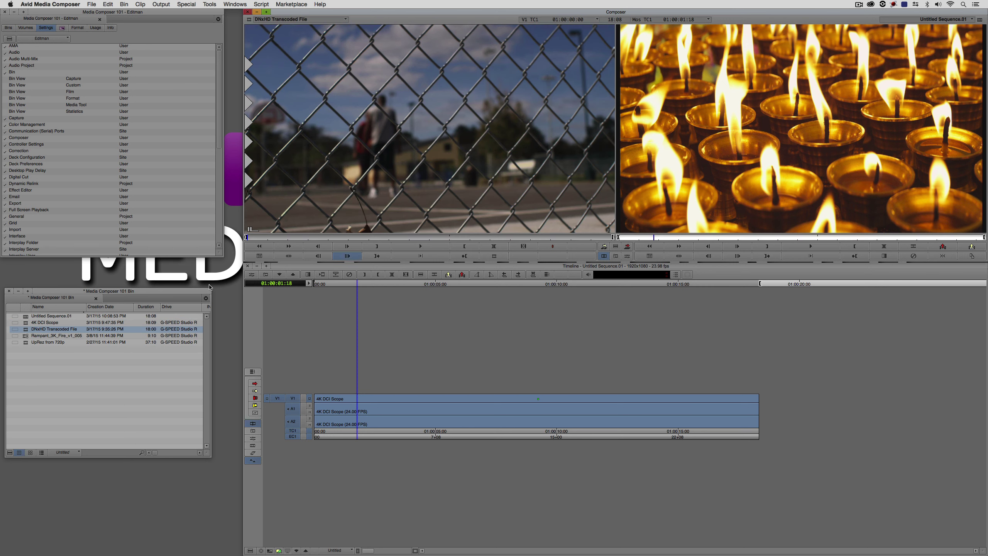
pyautogui.click(26, 319)
pyautogui.press('Delete')
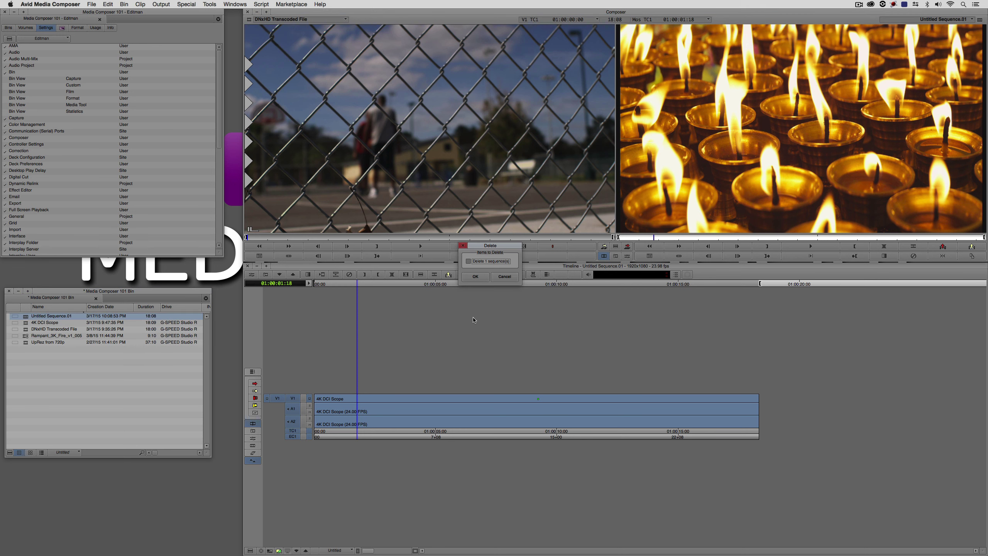
pyautogui.click(476, 276)
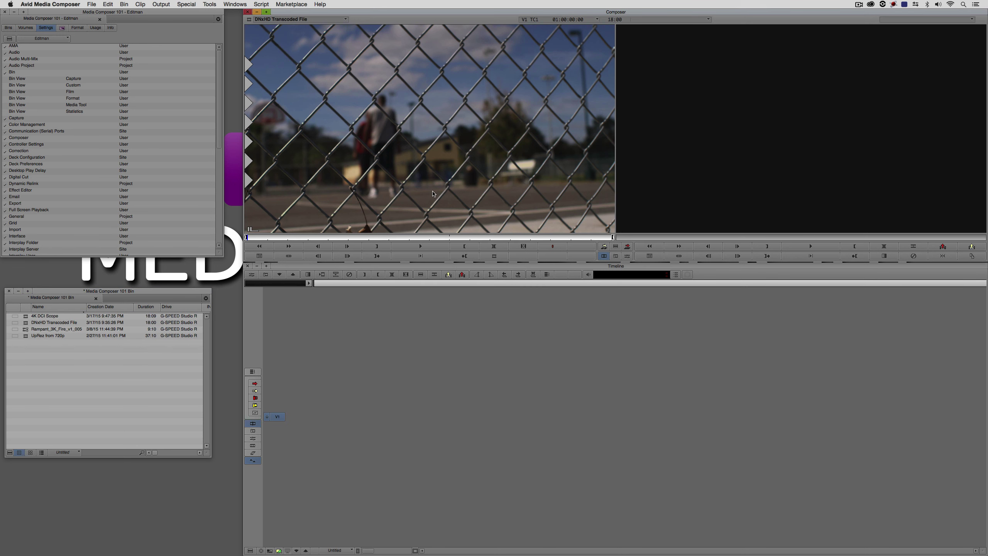
# Edit the DNxHD Transcoded File clip into a new sequence and mark its whole length in the timeline.
pyautogui.press('v')
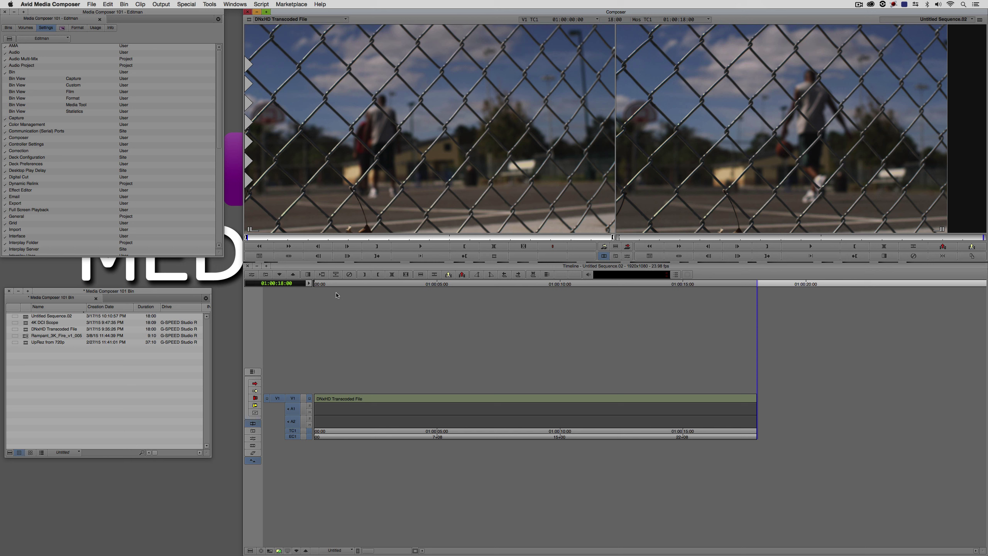
pyautogui.moveTo(495, 405); pyautogui.dragTo(609, 422)
pyautogui.press('t')
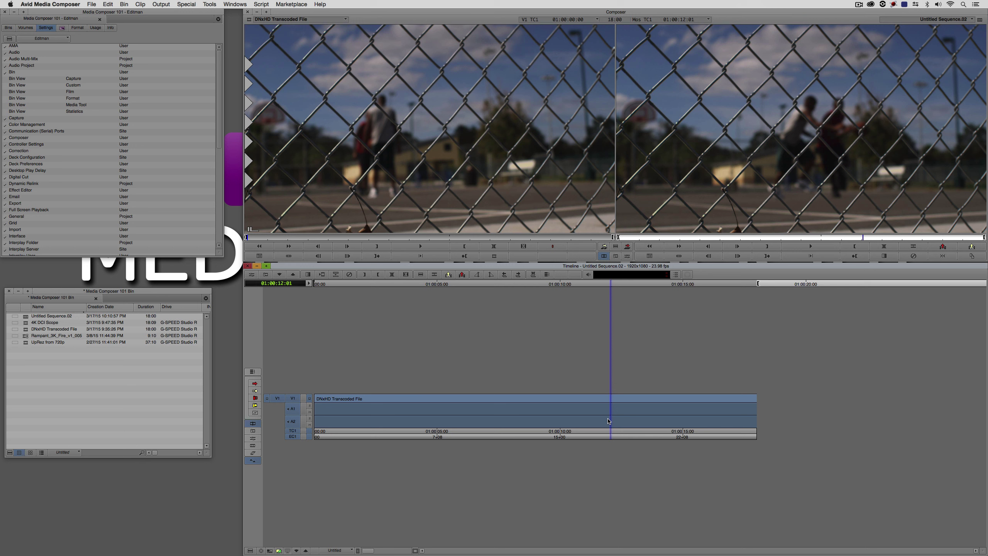
# Start an export of the new sequence, enable Use Avid Codecs under Same as Source, and show the audio format options.
pyautogui.rightClick(703, 257)
pyautogui.click(705, 247)
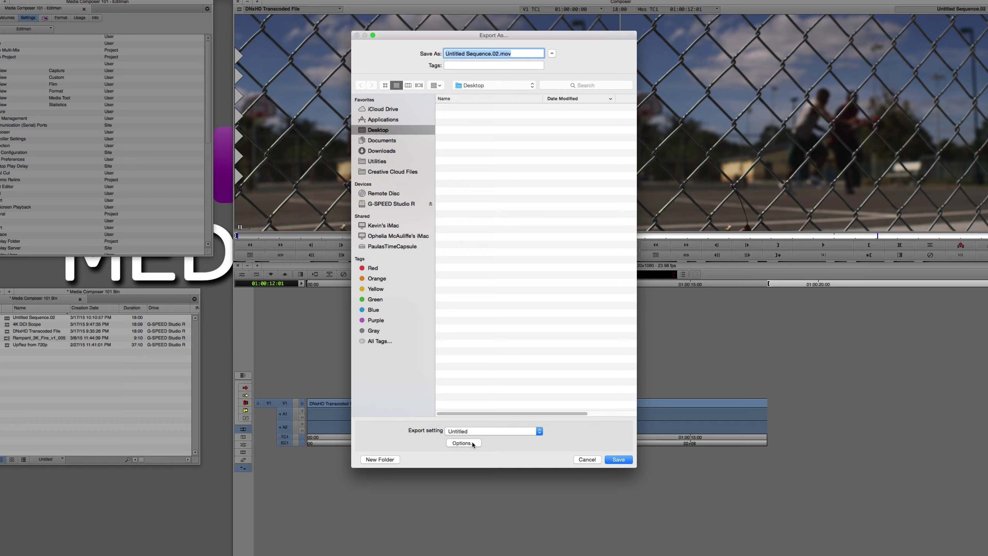
pyautogui.click(473, 444)
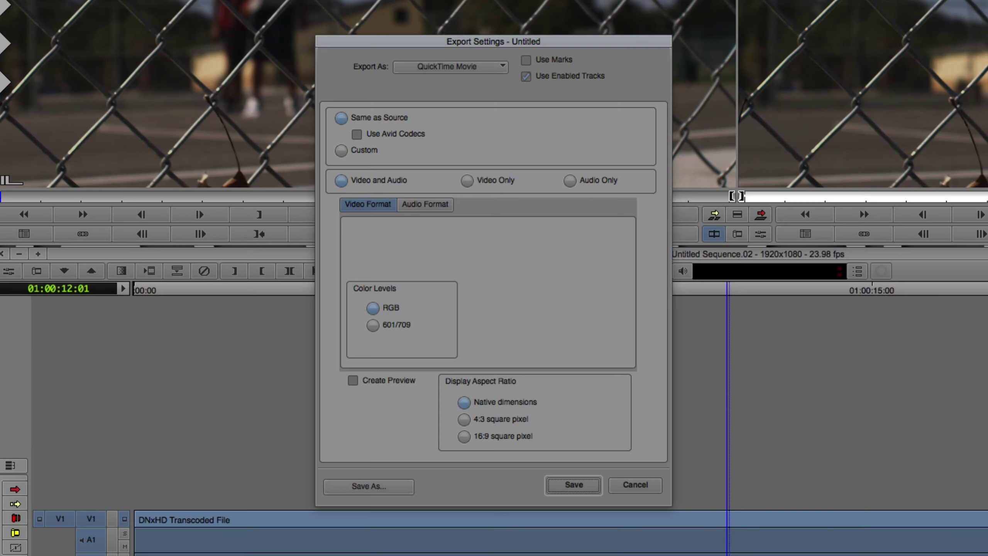
pyautogui.click(370, 133)
pyautogui.click(416, 206)
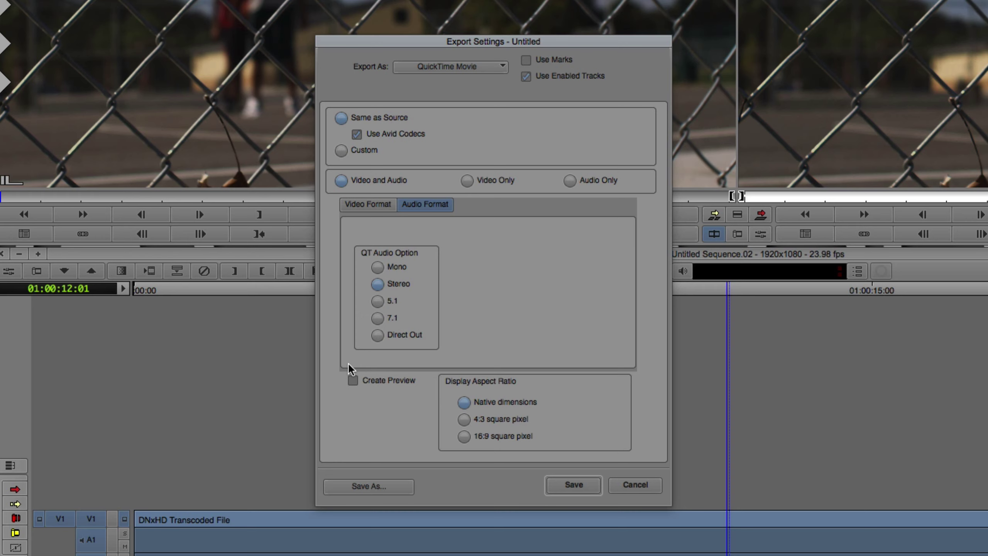
# Save the export options as a new setting named QT Same As Source and leave the export dialog without exporting.
pyautogui.click(389, 492)
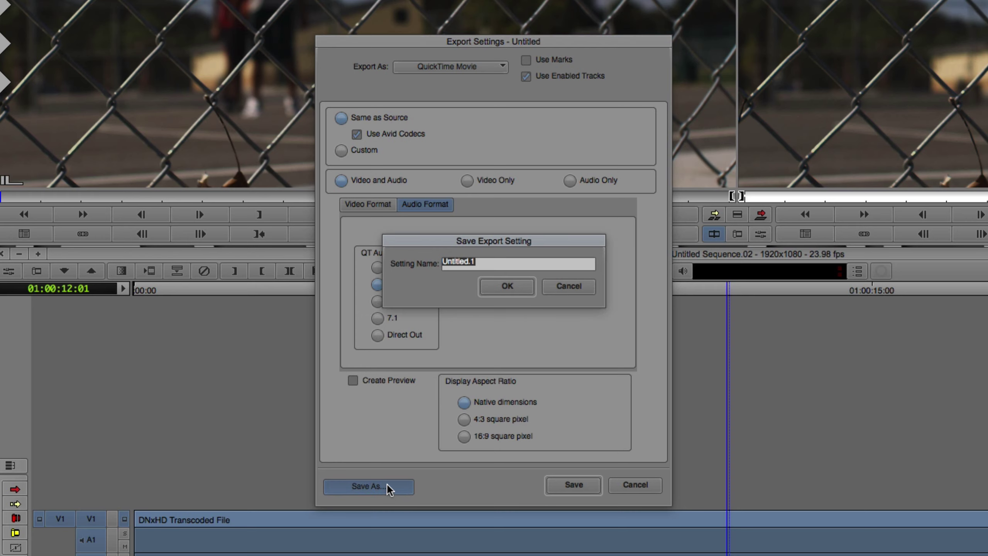
pyautogui.write('QT Same As Source')
pyautogui.click(509, 284)
pyautogui.click(634, 485)
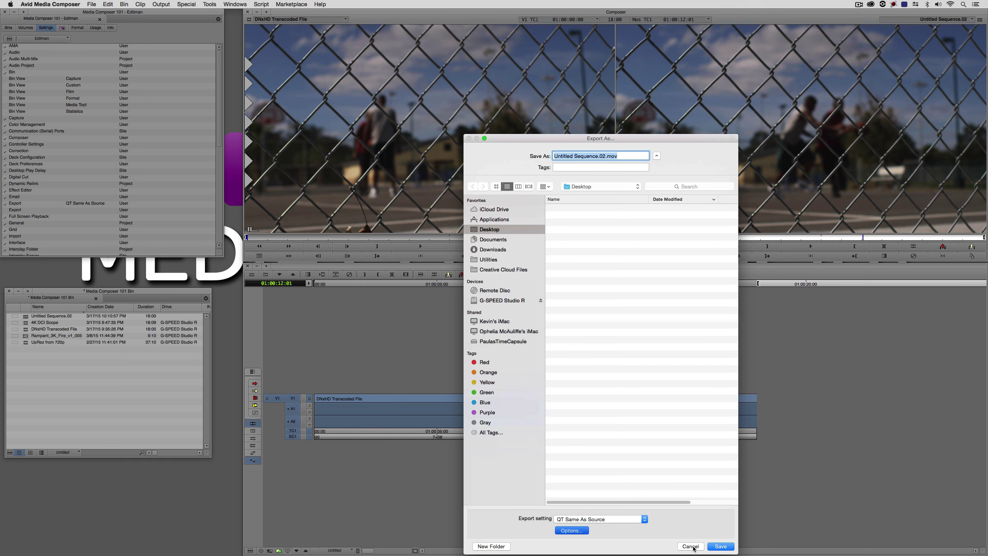
pyautogui.click(691, 546)
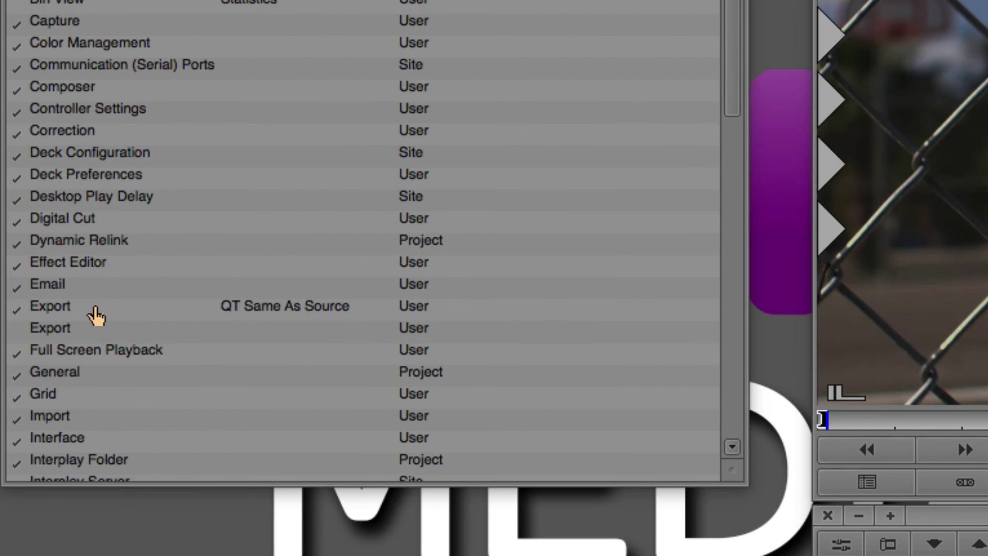
# Delete the unnamed Export setting from the project's settings, keeping QT Same As Source.
pyautogui.click(95, 316)
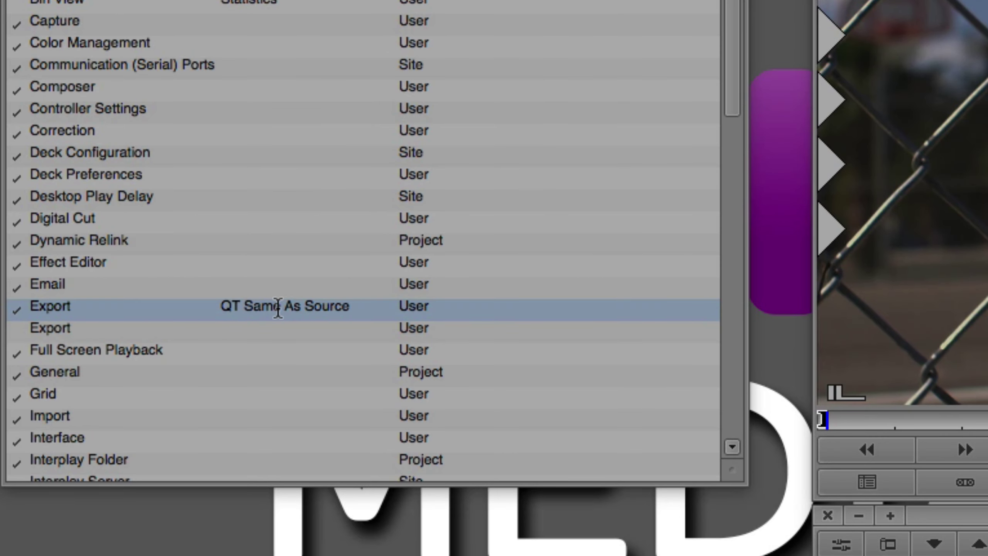
pyautogui.click(55, 329)
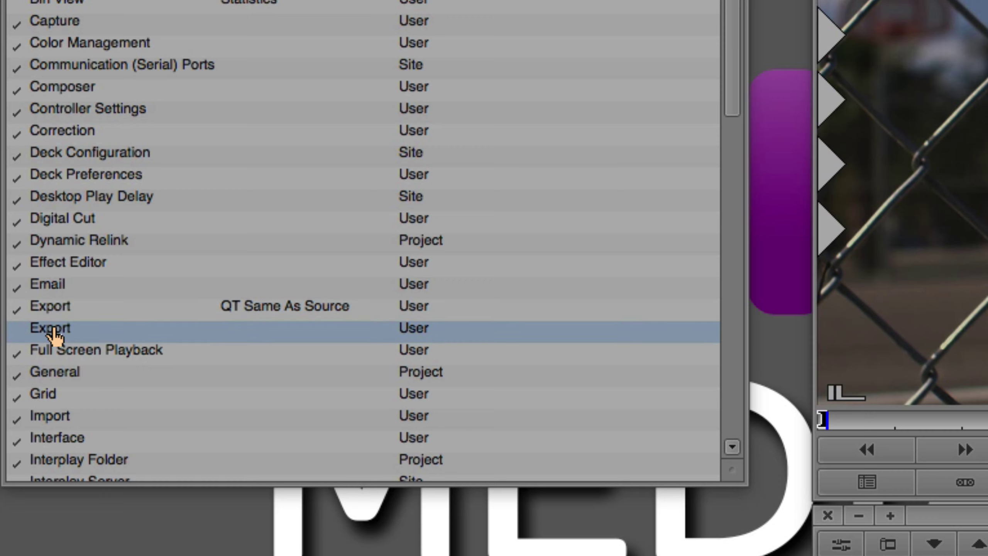
pyautogui.press('Delete')
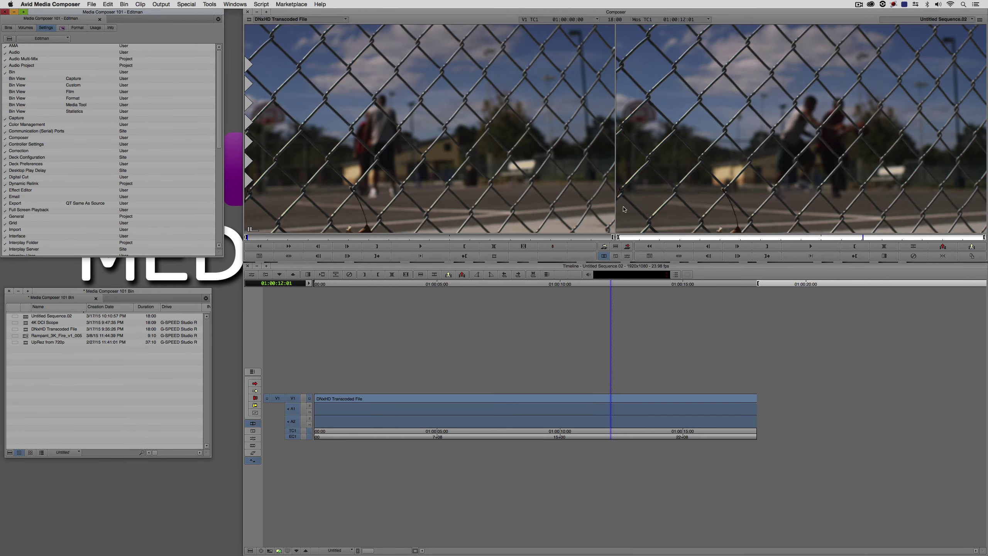
# Export the sequence to the Desktop as QT Same As Source.mov using the QT Same As Source setting.
pyautogui.rightClick(699, 151)
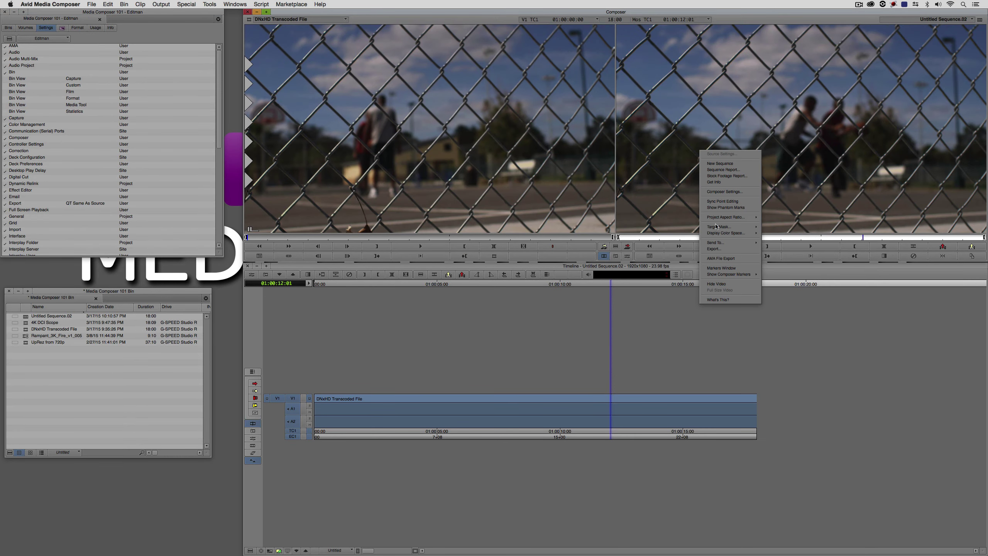
pyautogui.click(714, 248)
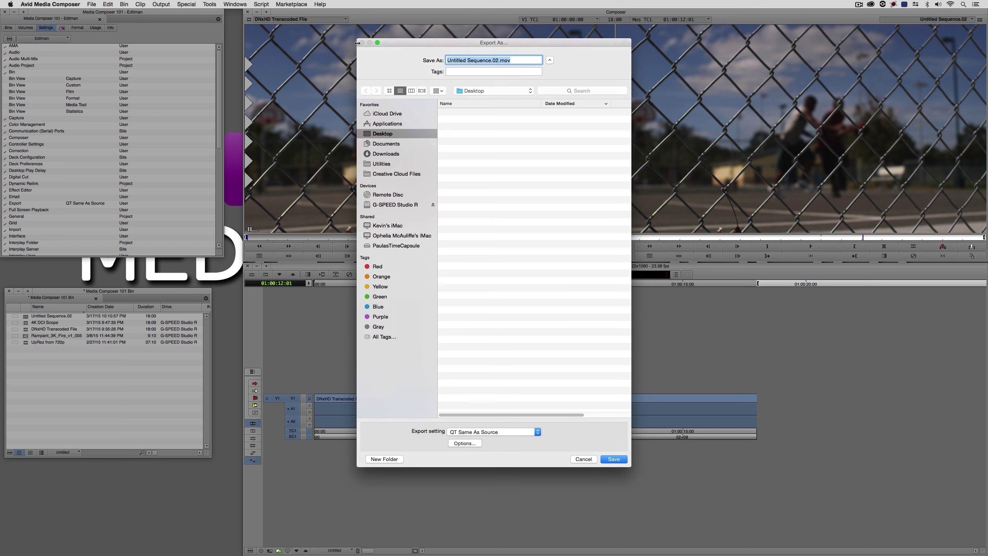
pyautogui.write('QT Same As Source')
pyautogui.click(614, 460)
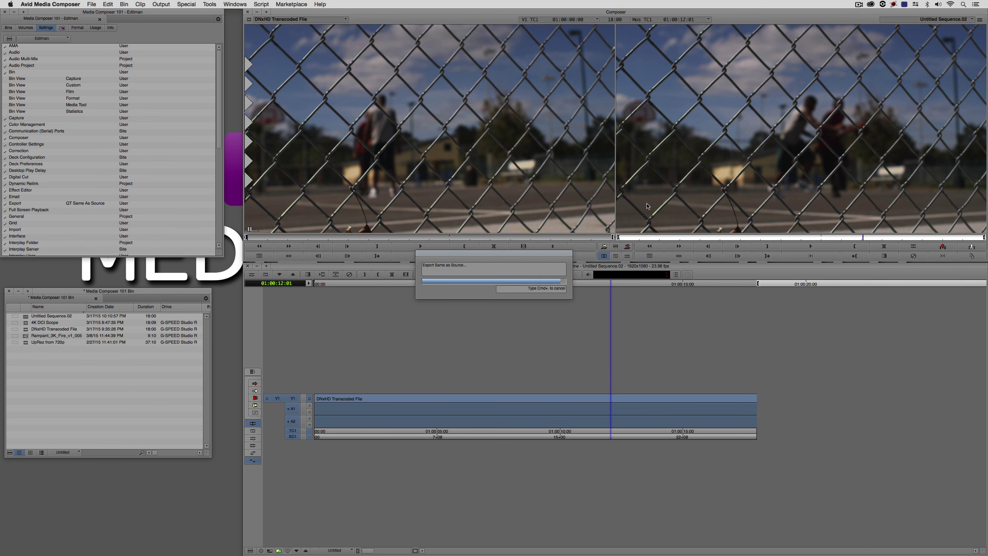
# Hide Media Composer and open QT Same As Source.mov from the Desktop in QuickTime Player 7.
pyautogui.press('super+h')
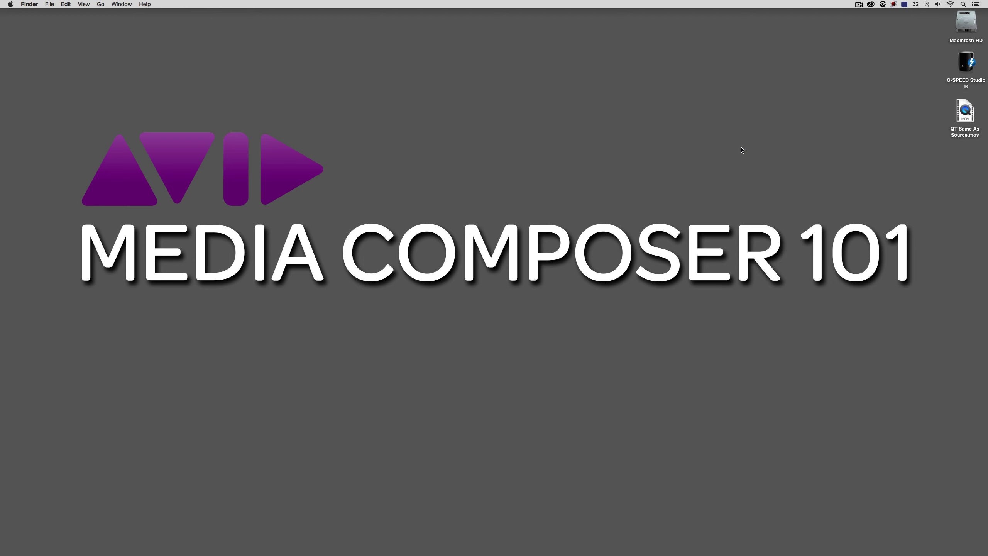
pyautogui.rightClick(961, 103)
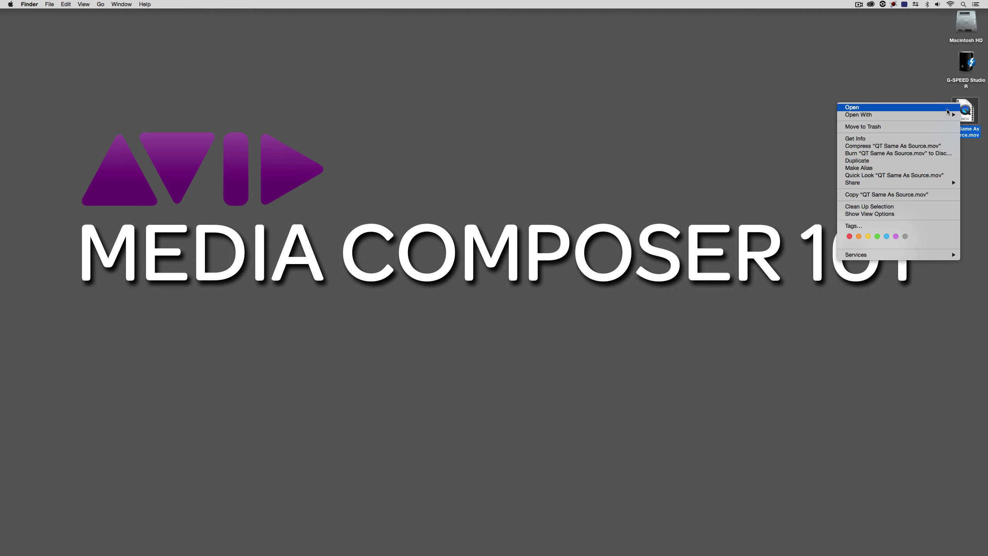
pyautogui.moveTo(945, 114)
pyautogui.click(763, 233)
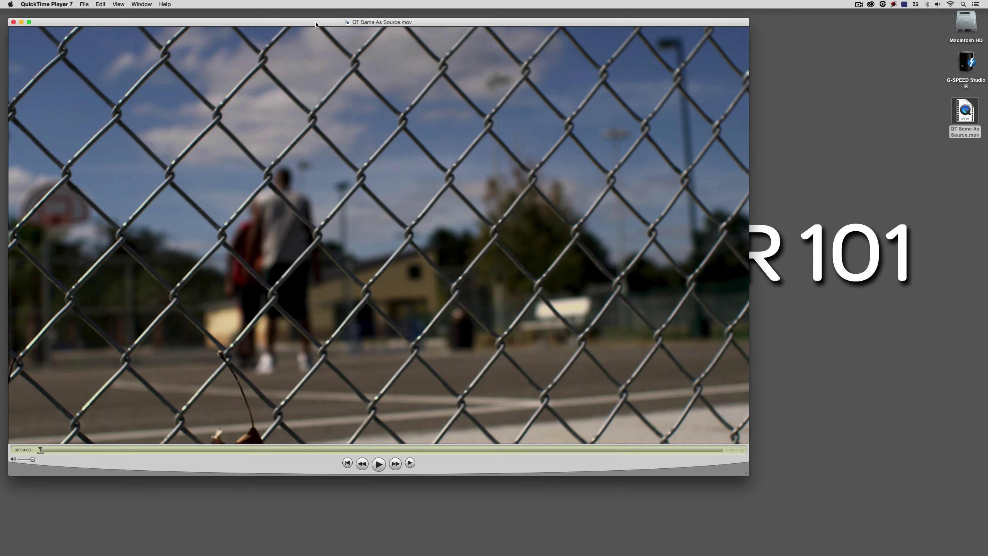
# Play the exported movie from the beginning and examine its codec, frame rate and size in the Movie Inspector.
pyautogui.moveTo(315, 21); pyautogui.dragTo(360, 26)
pyautogui.moveTo(163, 454); pyautogui.dragTo(86, 454)
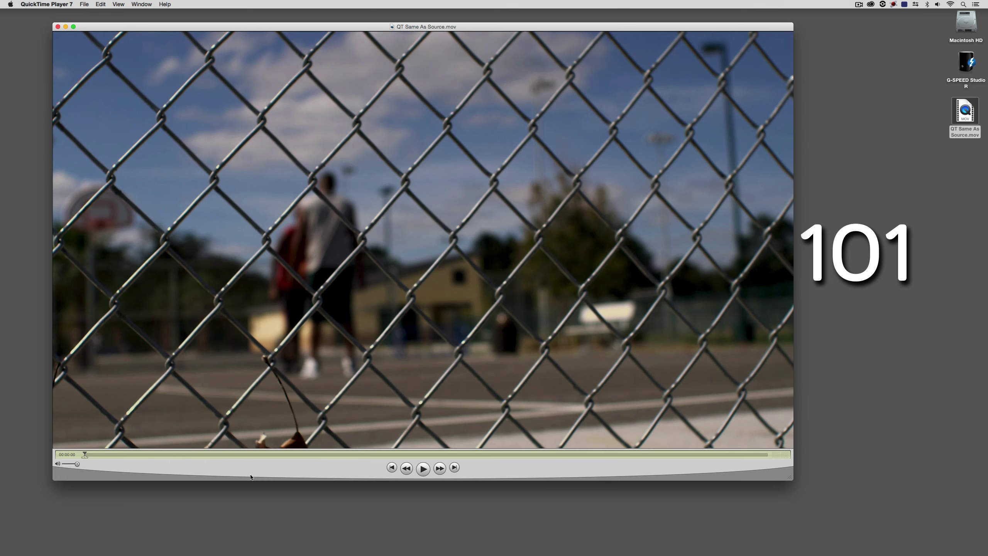
pyautogui.click(423, 468)
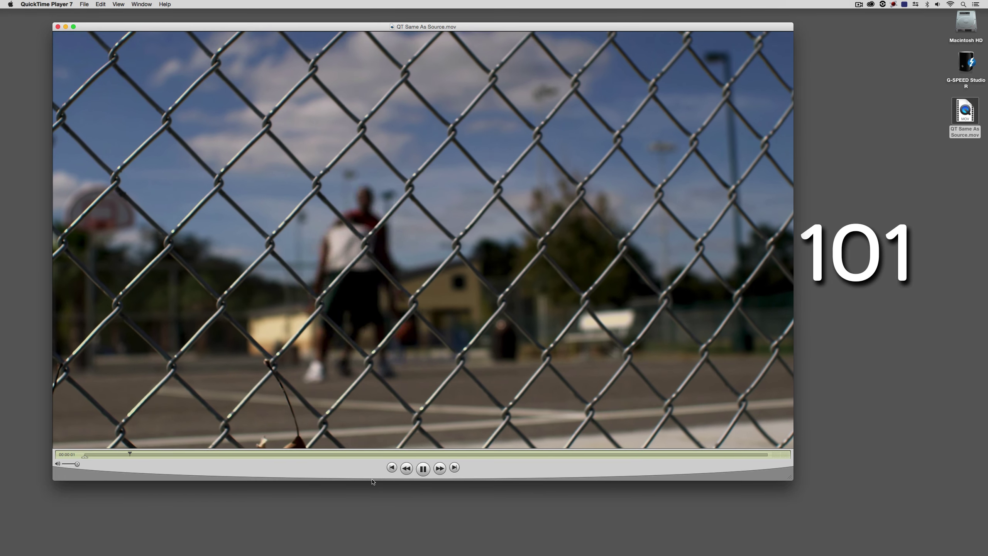
pyautogui.click(141, 4)
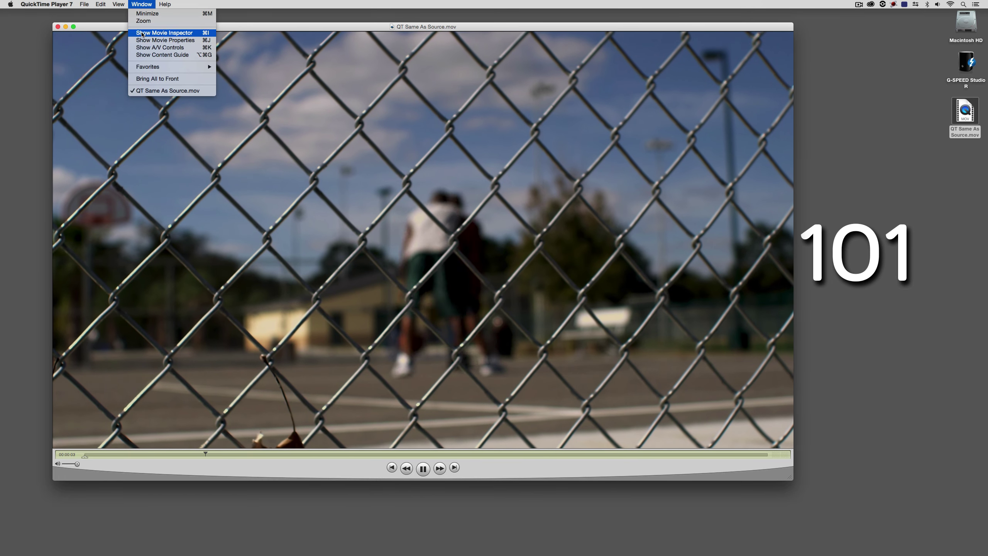
pyautogui.click(165, 33)
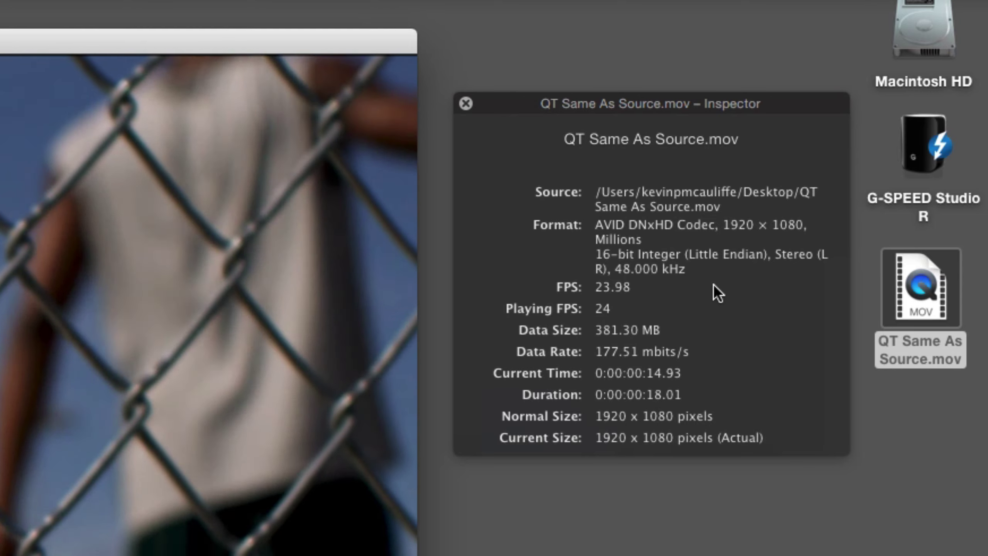
# Pause the playback of QT Same As Source.mov.
pyautogui.press('space')
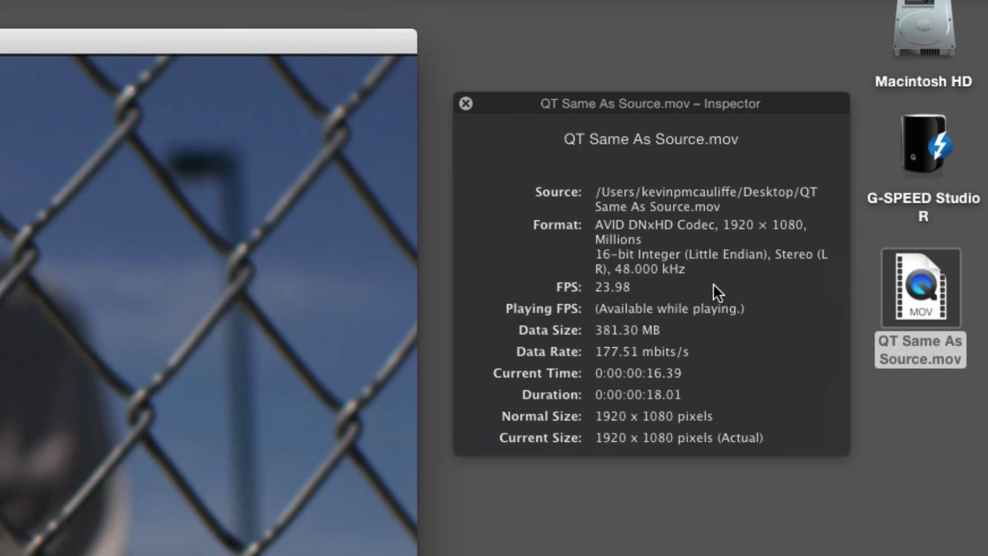
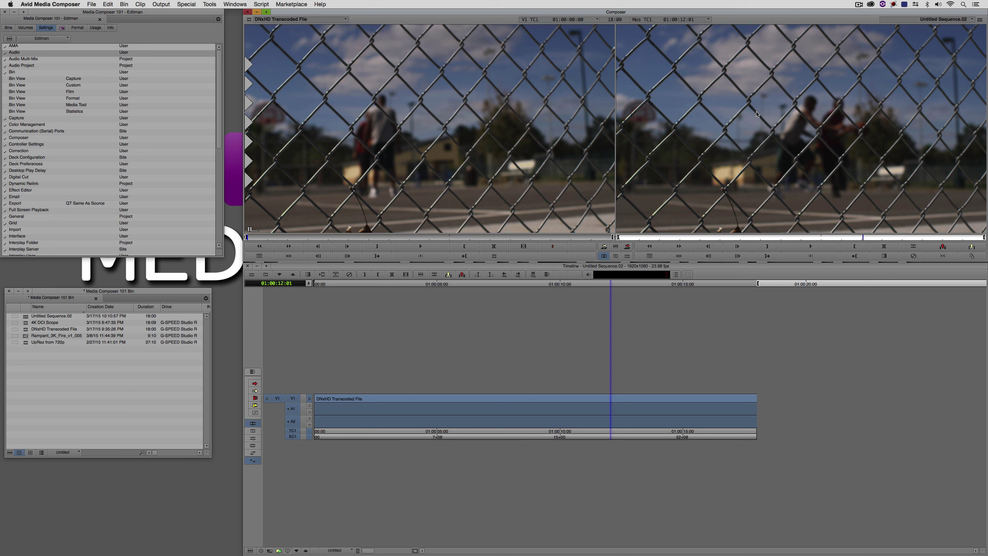
pyautogui.rightClick(684, 117)
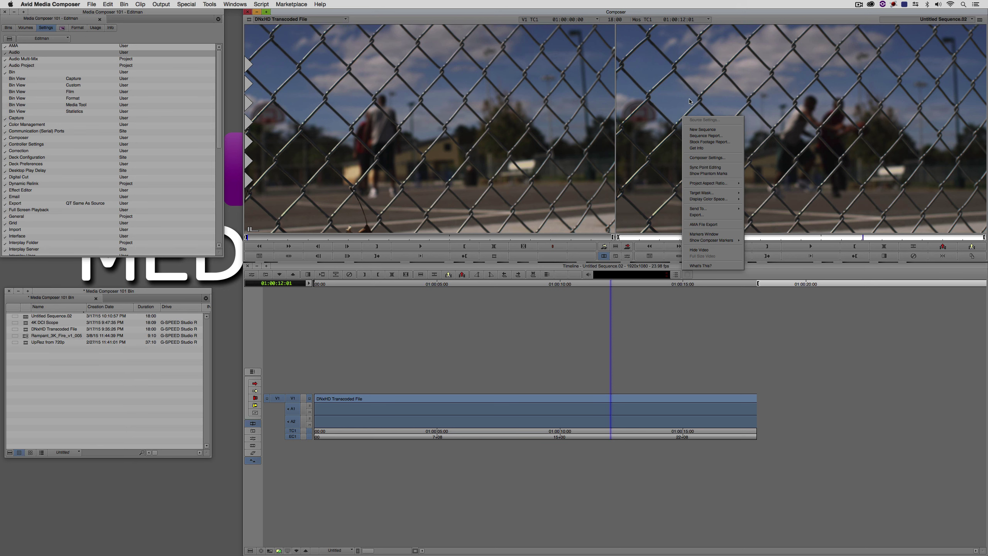
pyautogui.click(708, 214)
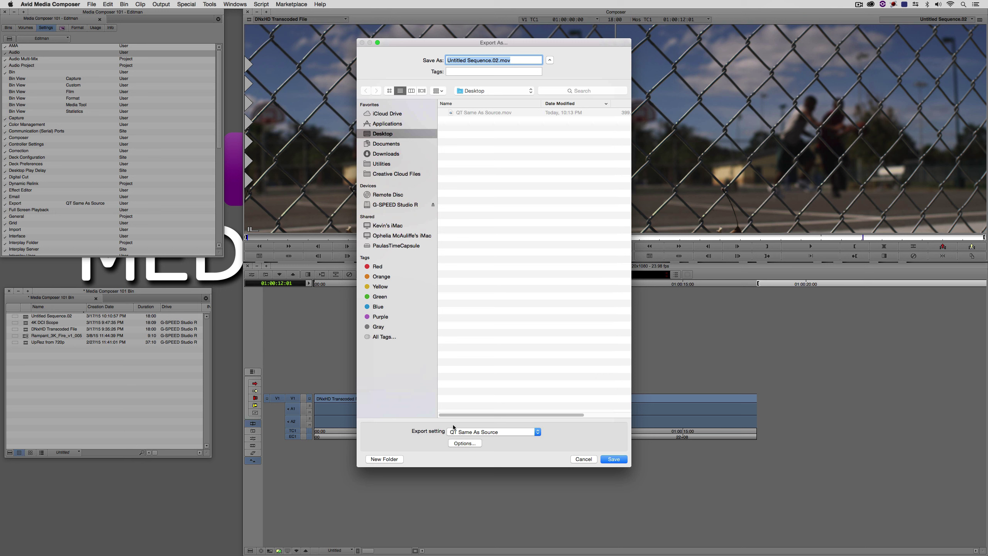
pyautogui.click(465, 443)
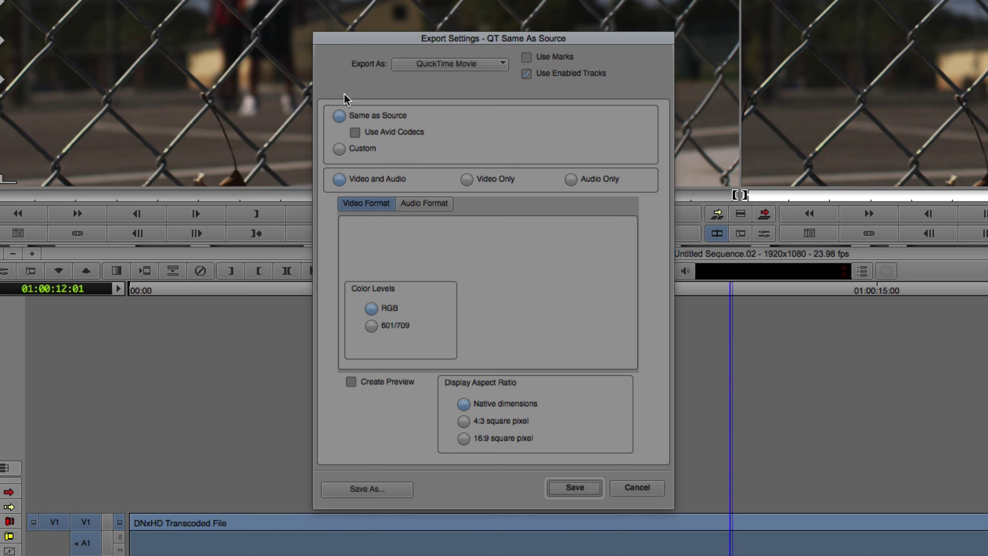
pyautogui.click(339, 149)
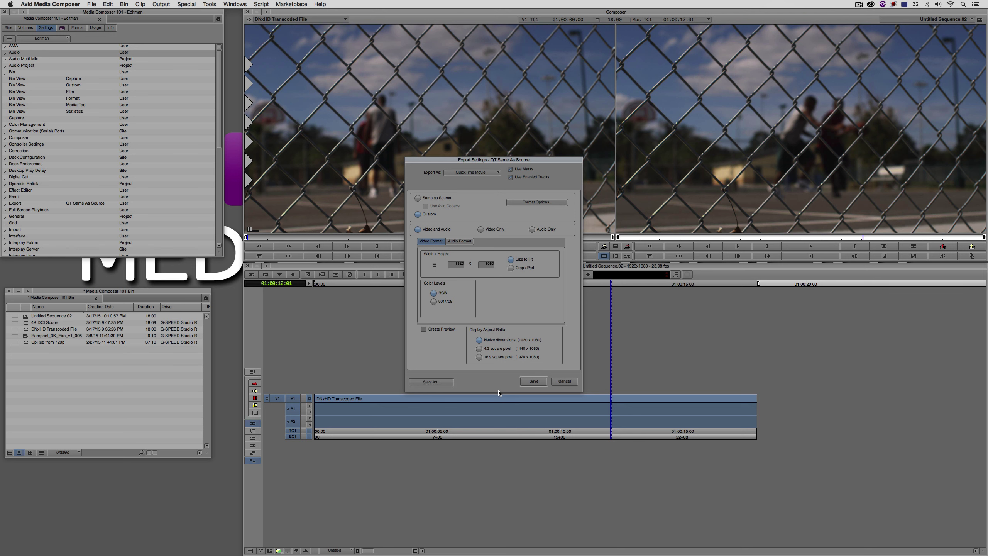
pyautogui.click(533, 381)
pyautogui.click(609, 484)
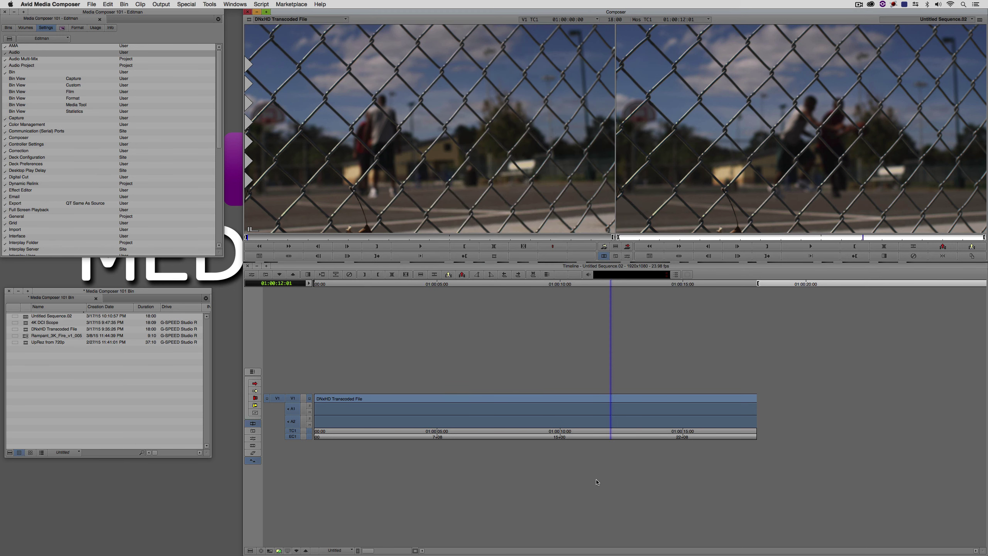
pyautogui.doubleClick(35, 204)
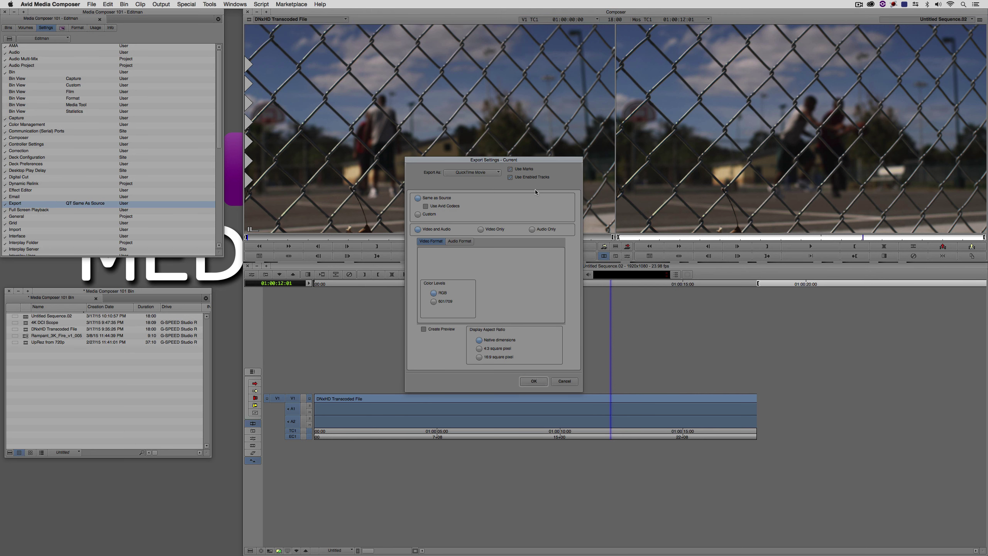
pyautogui.click(543, 380)
# In the sequence's export options, switch from Same as Source to Custom and set the color levels to 601/709, then review the audio format.
pyautogui.rightClick(687, 180)
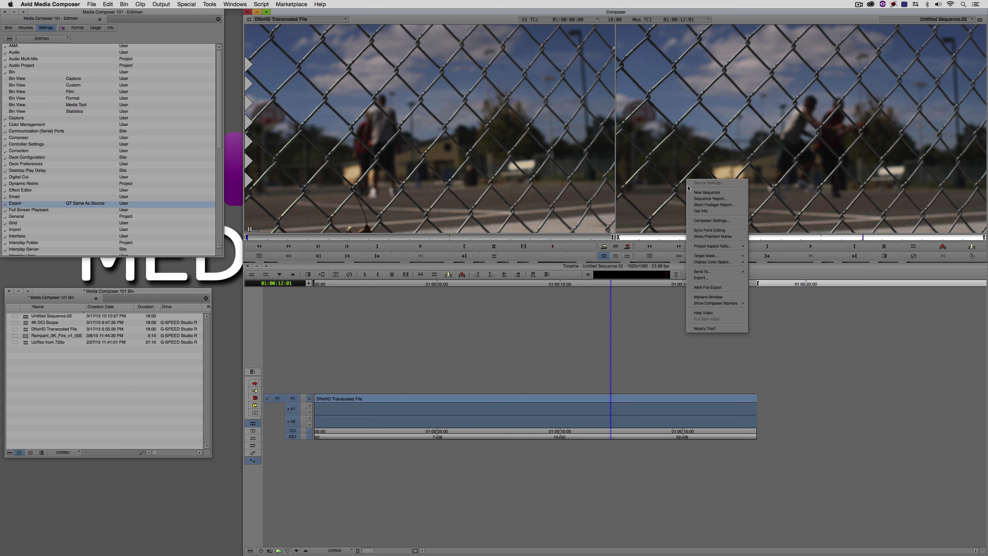
pyautogui.click(700, 277)
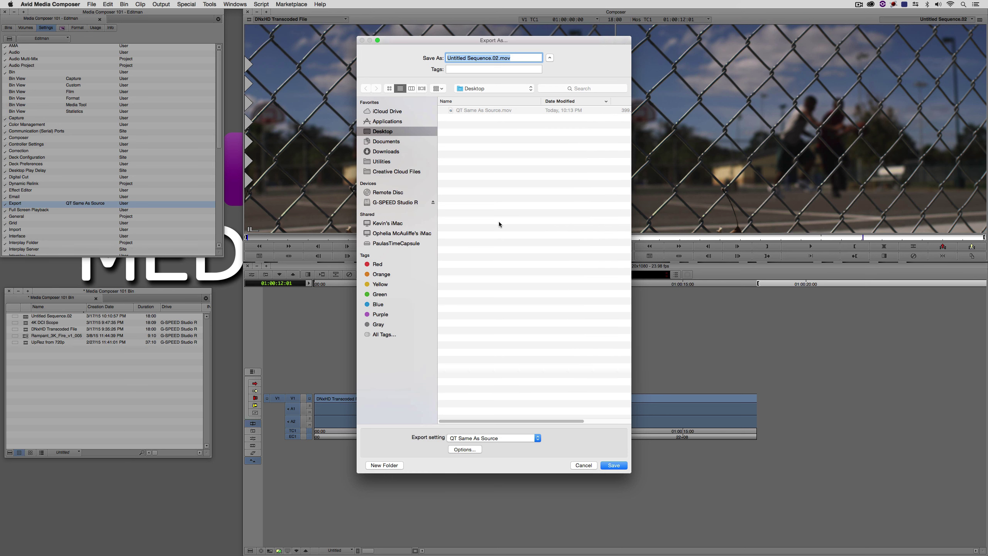
pyautogui.click(464, 449)
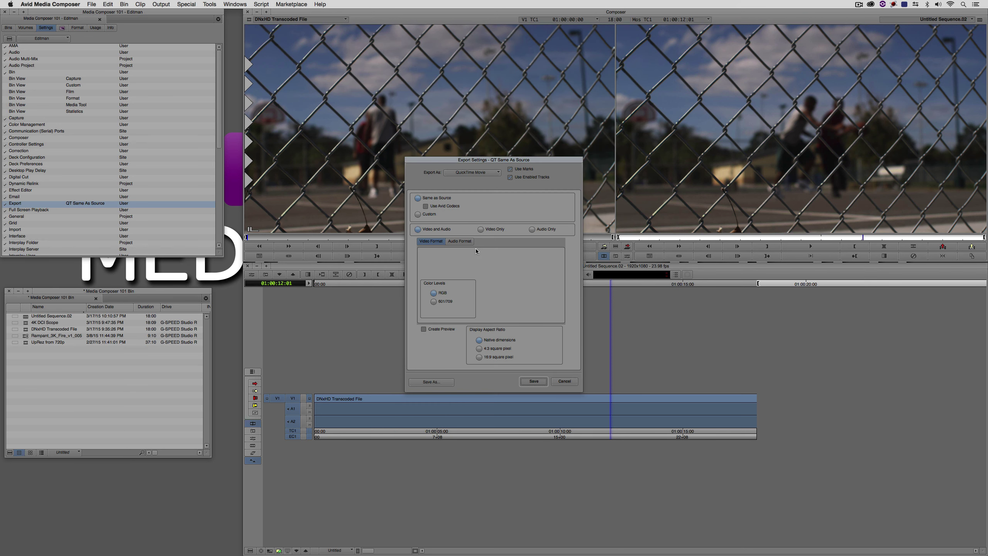
pyautogui.click(418, 214)
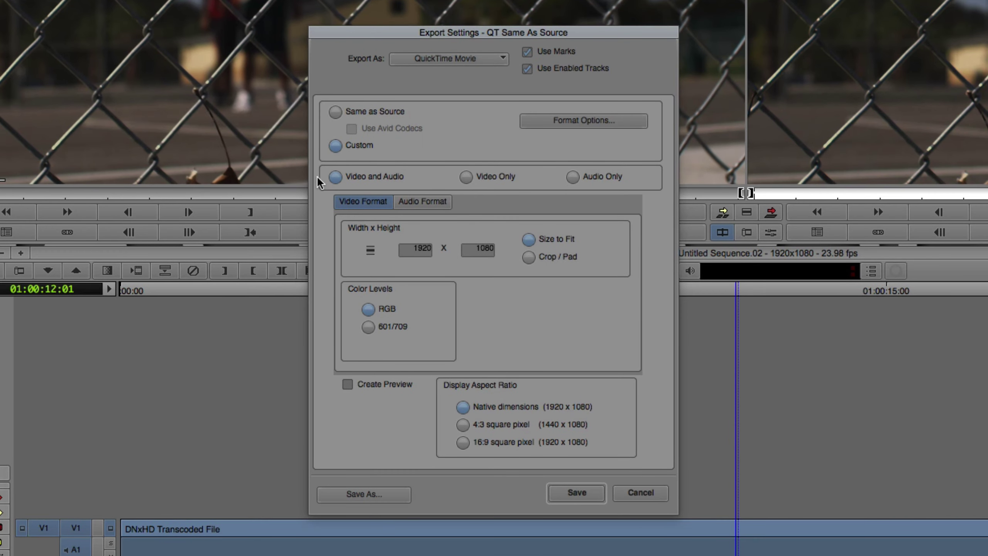
pyautogui.click(369, 250)
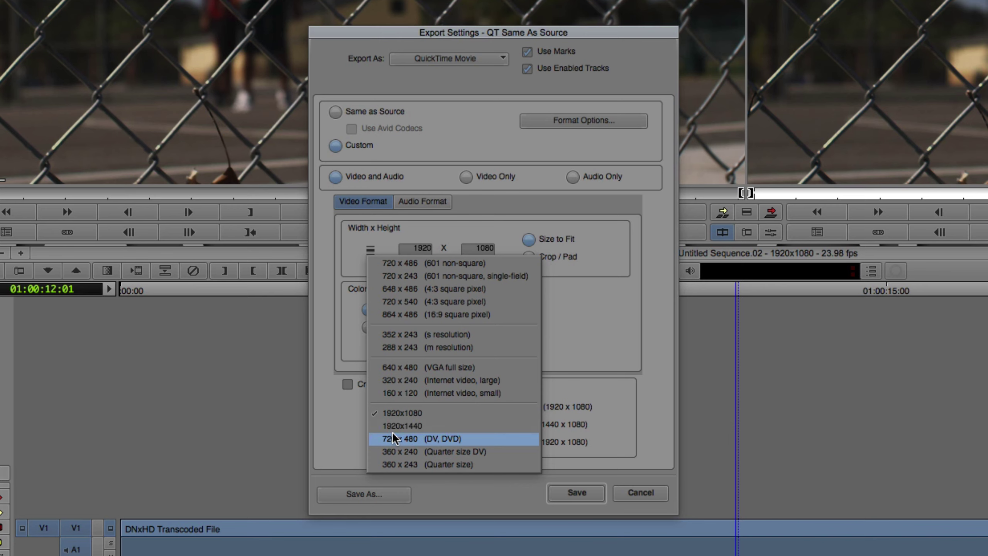
pyautogui.click(338, 239)
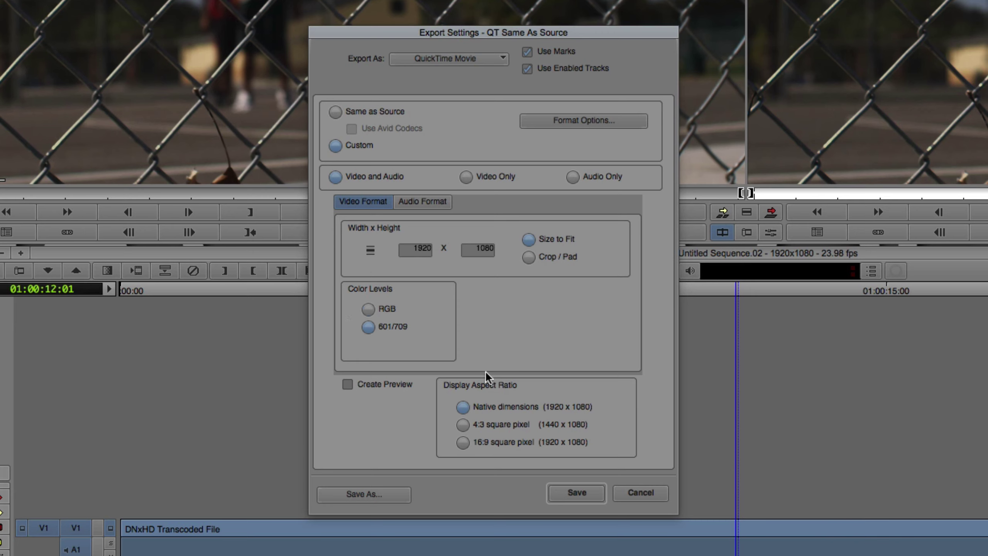
pyautogui.click(427, 202)
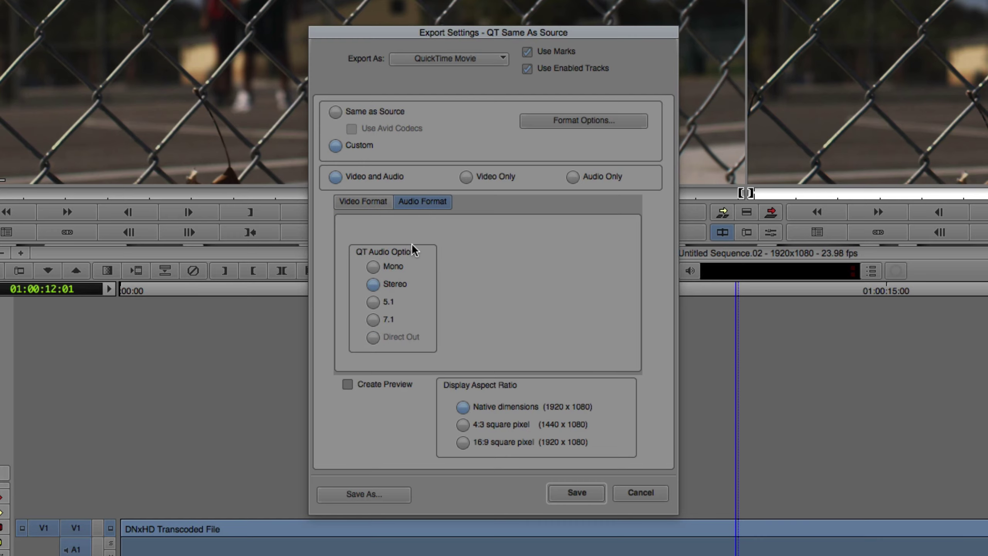
# Set the video compression type in the QuickTime format options to Apple ProRes 422.
pyautogui.click(581, 122)
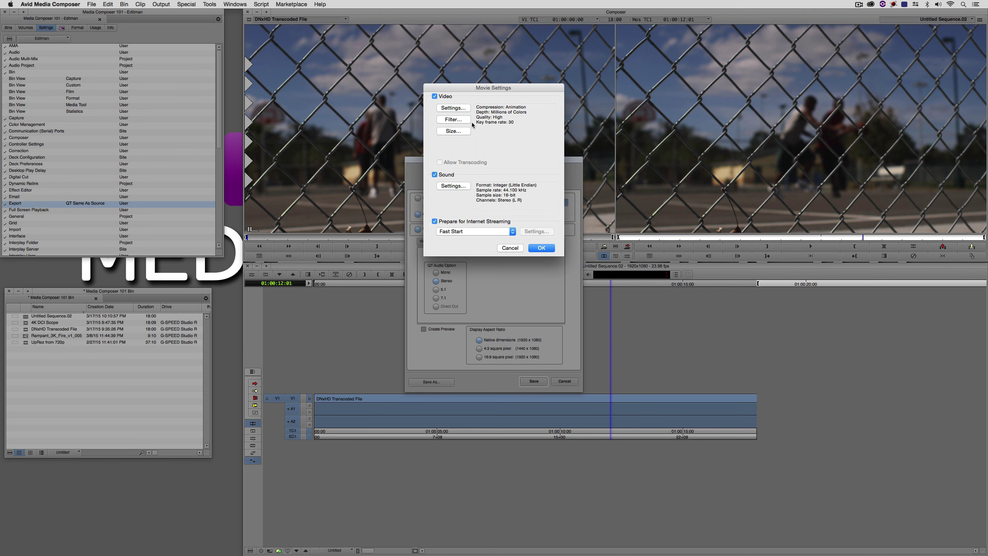
pyautogui.click(462, 107)
pyautogui.click(484, 92)
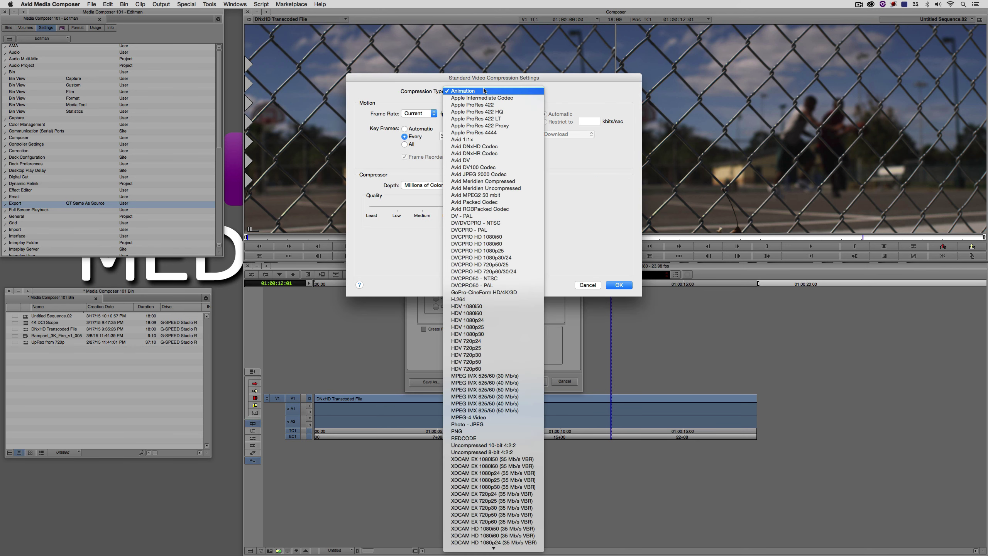
pyautogui.scroll(-3, 498, 197)
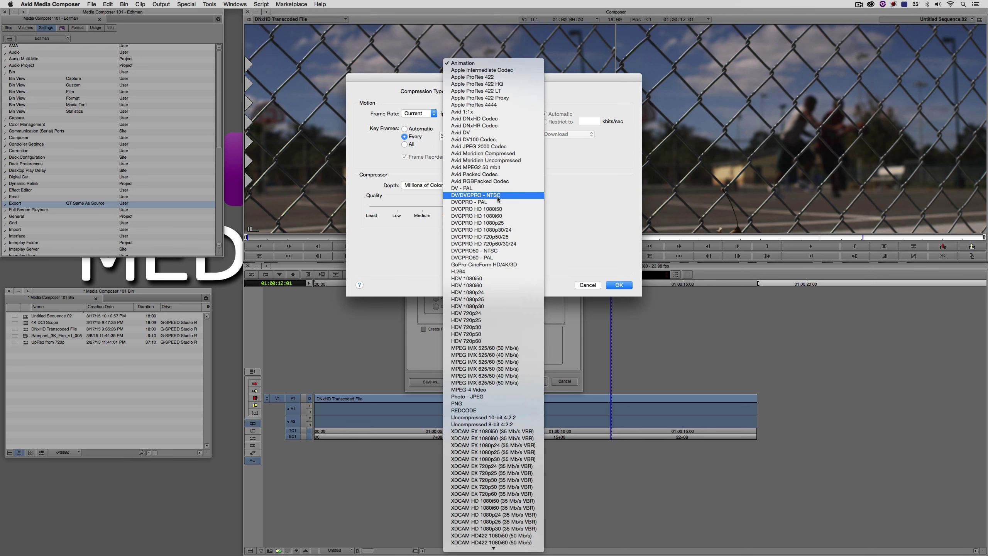
pyautogui.scroll(-4, 498, 200)
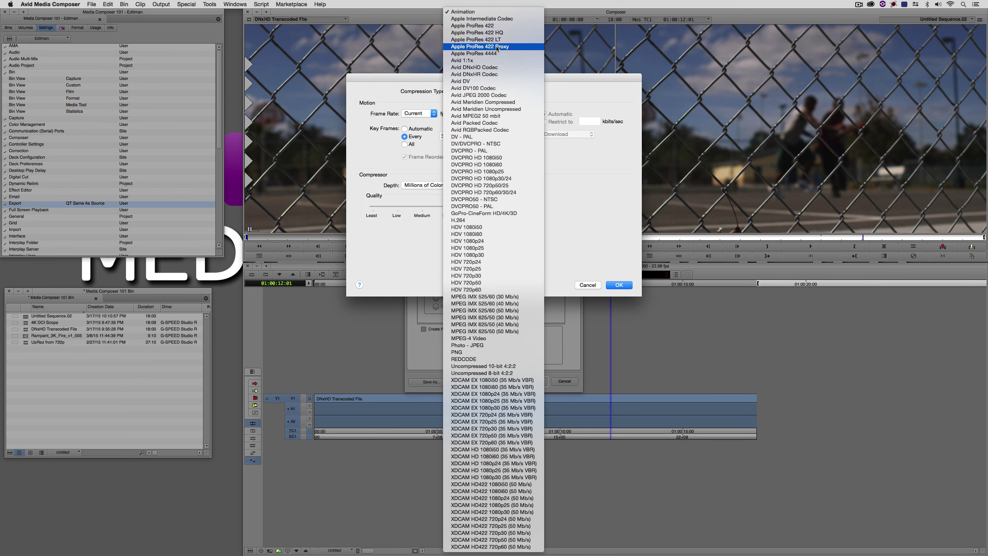
pyautogui.click(496, 27)
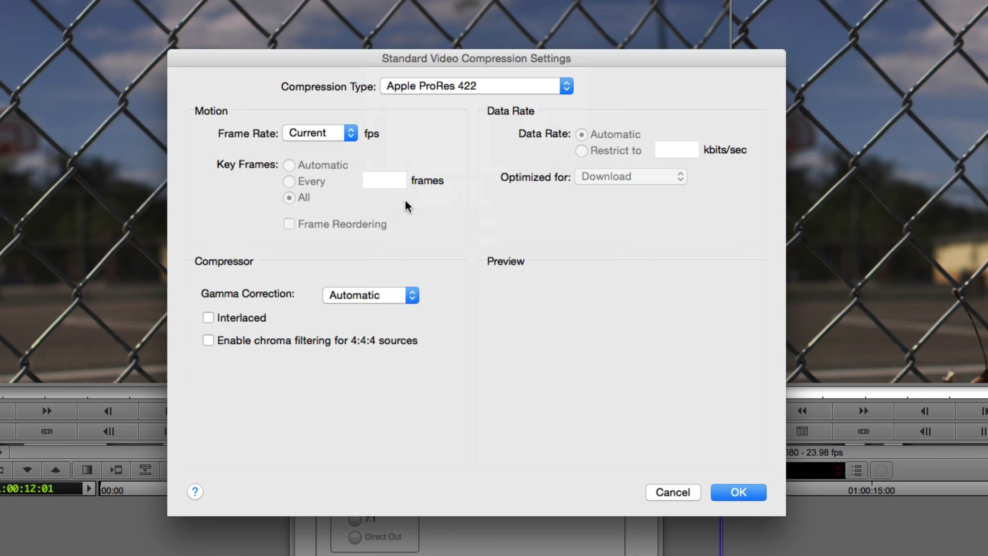
# Try the Interlaced option with Top field first for the ProRes compression, and turn it off again.
pyautogui.click(230, 317)
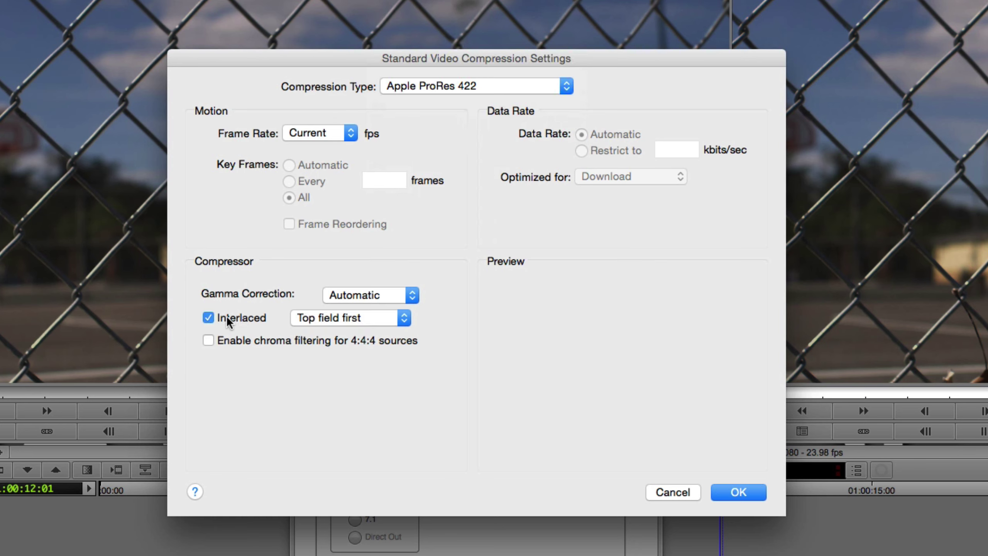
pyautogui.click(351, 318)
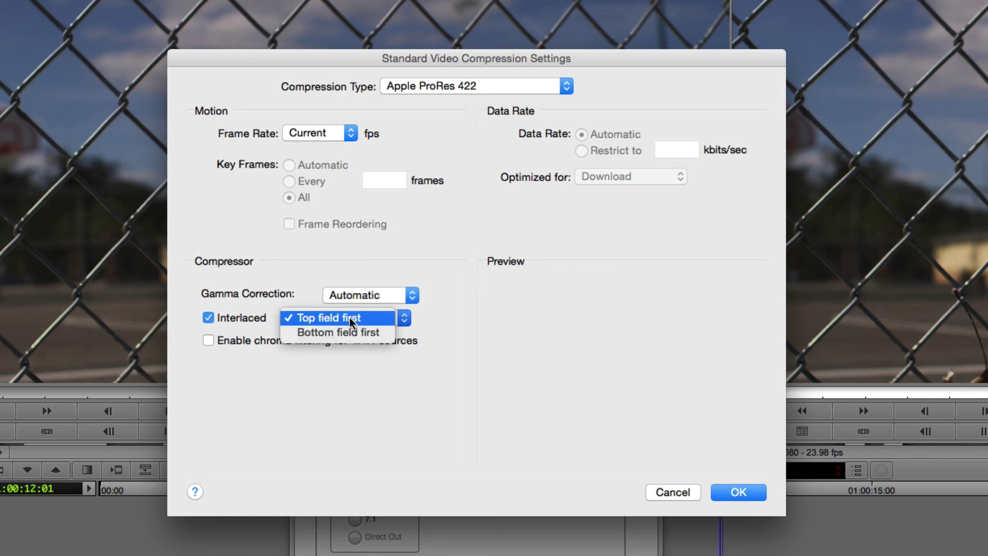
pyautogui.click(362, 316)
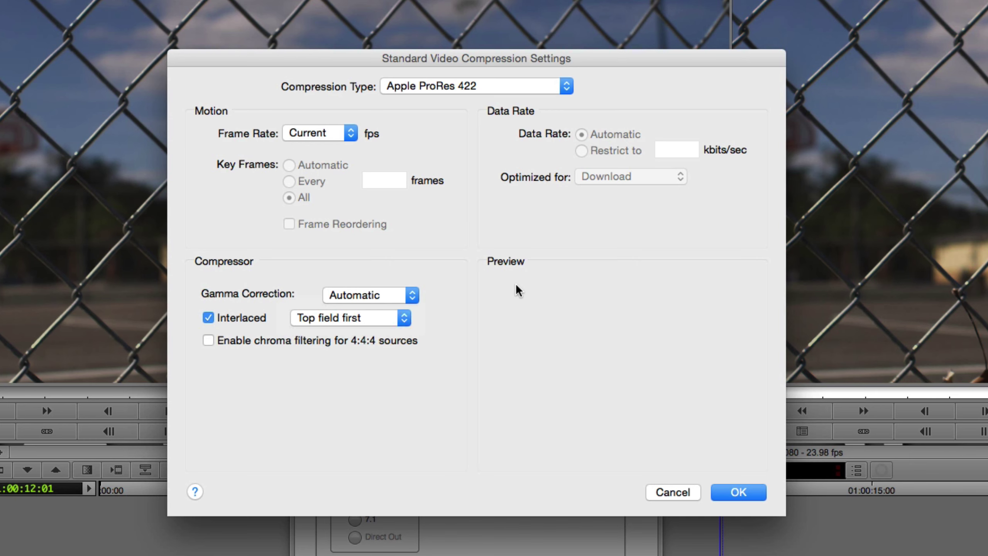
pyautogui.click(208, 318)
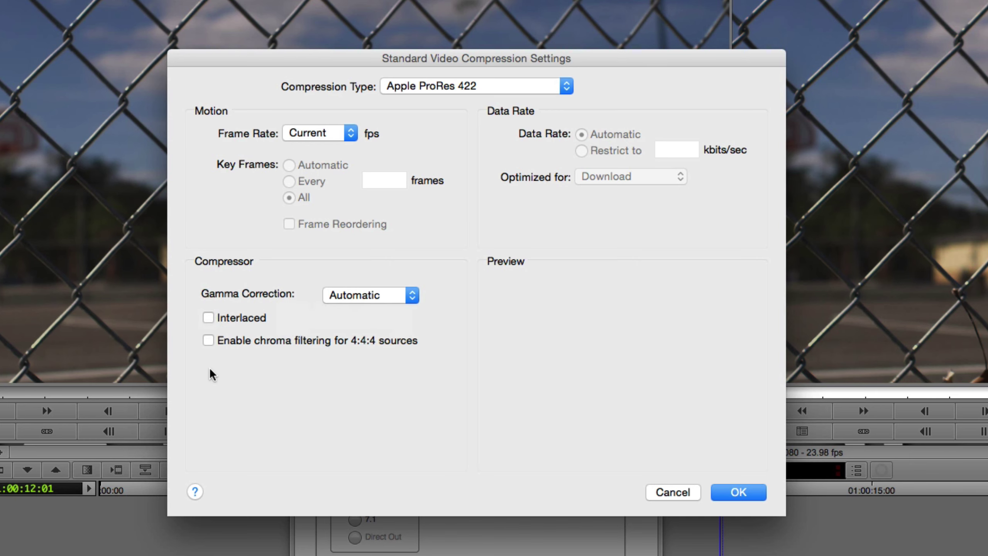
# Accept the video compression settings and set the movie's sound sample rate to 48.000 kHz.
pyautogui.click(746, 494)
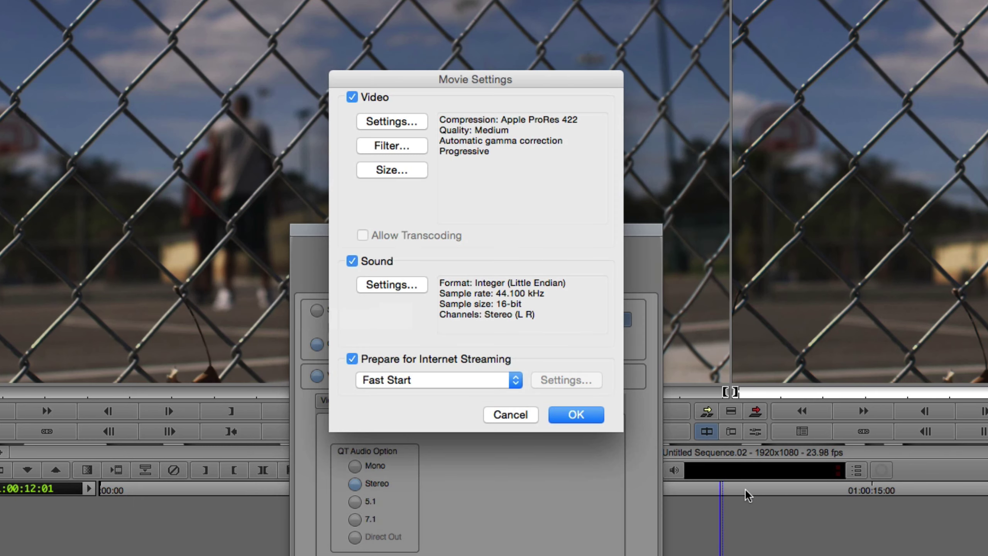
pyautogui.click(392, 283)
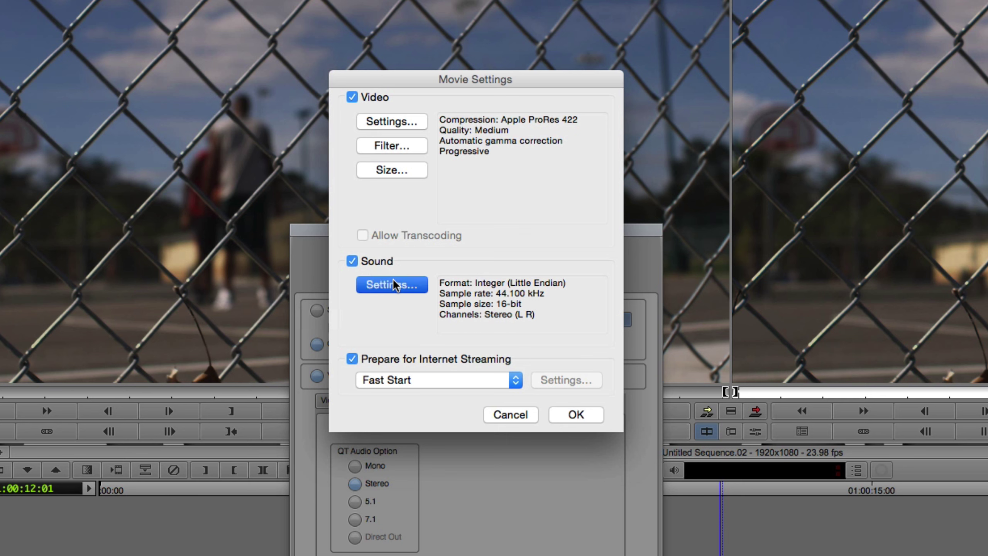
pyautogui.click(540, 176)
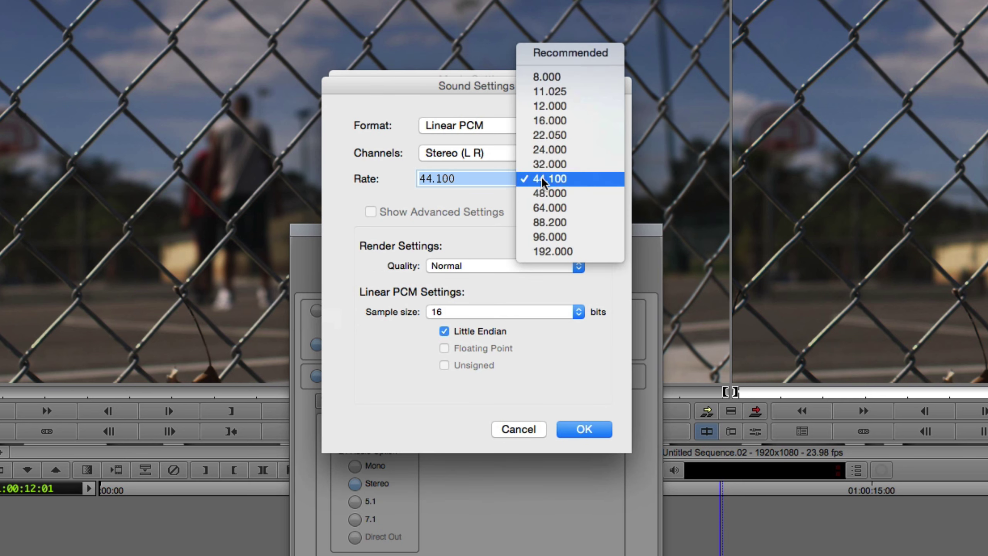
pyautogui.click(543, 189)
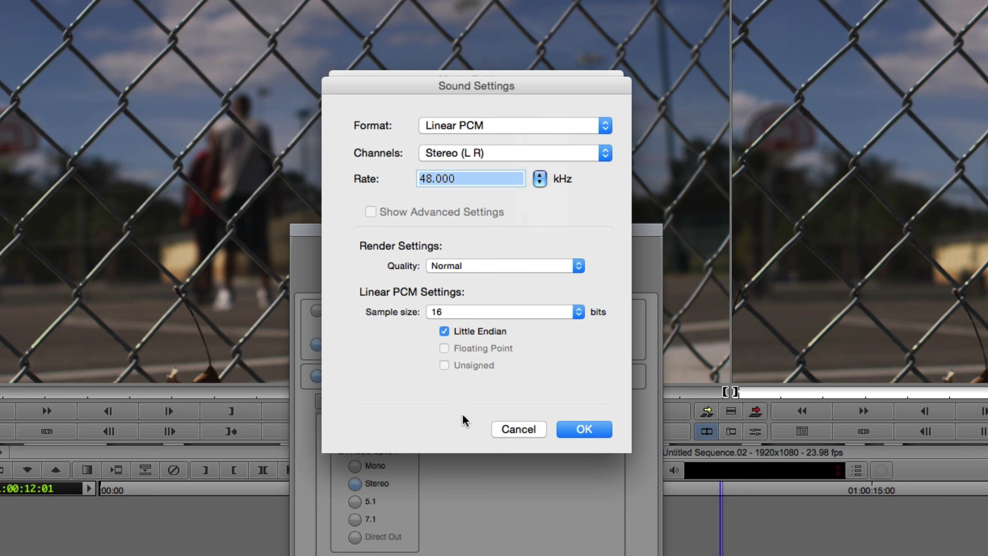
pyautogui.click(583, 430)
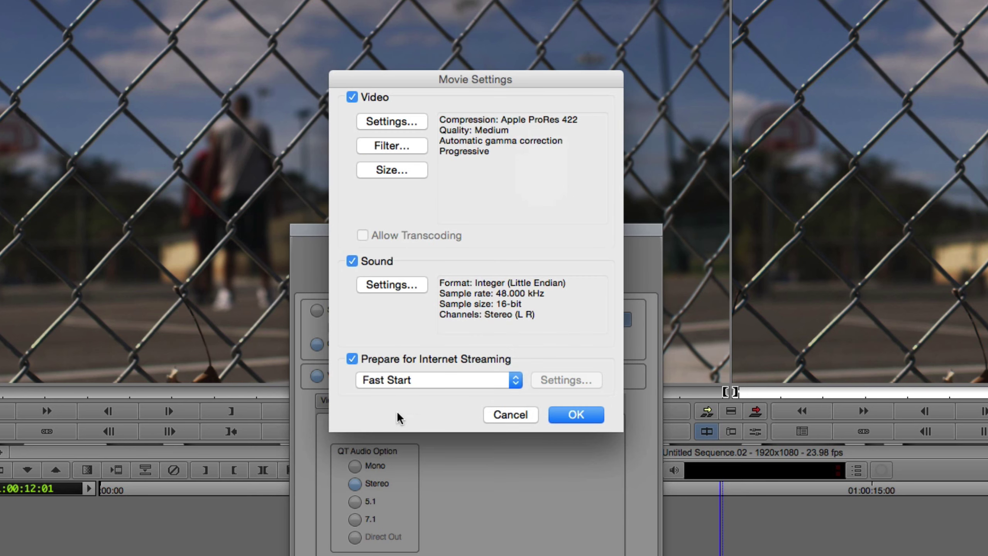
pyautogui.click(582, 414)
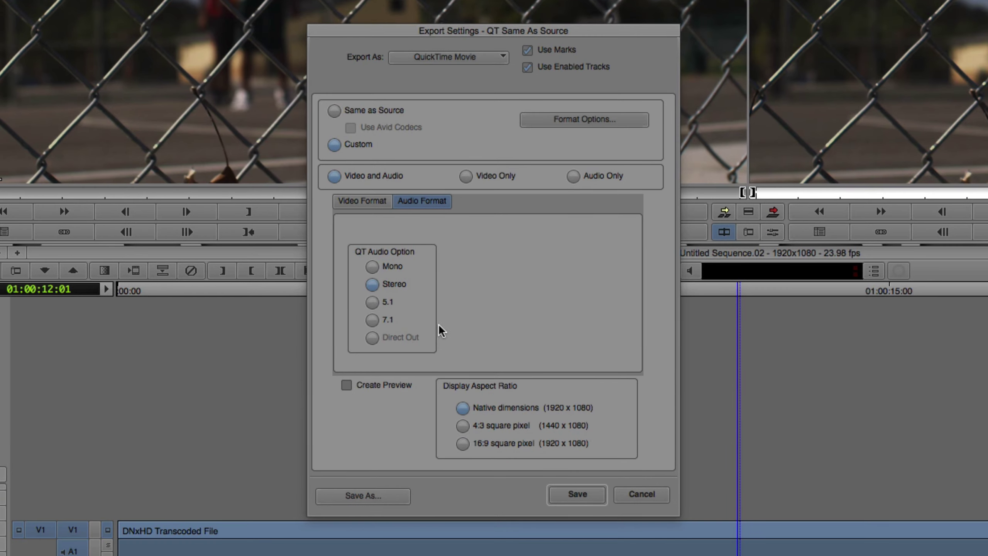
# Save the customised export options as a new Export setting named Pro Res HD.
pyautogui.click(363, 496)
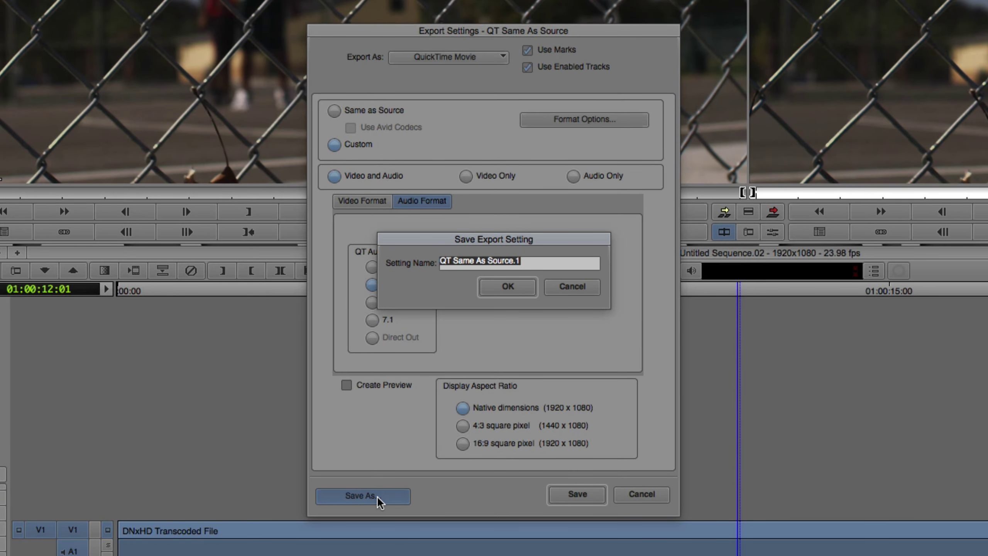
pyautogui.write('Pro R')
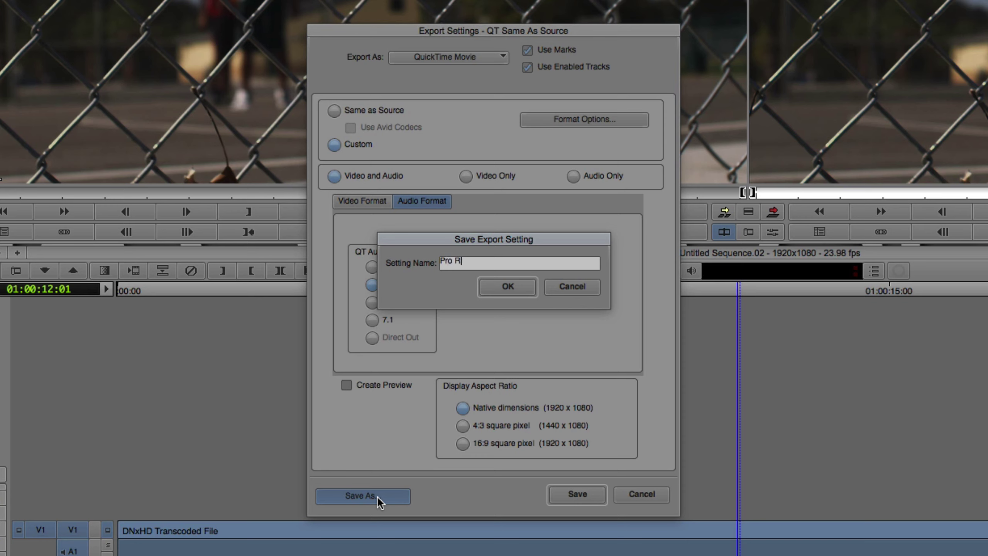
pyautogui.write('es HD')
pyautogui.click(507, 286)
pyautogui.click(362, 201)
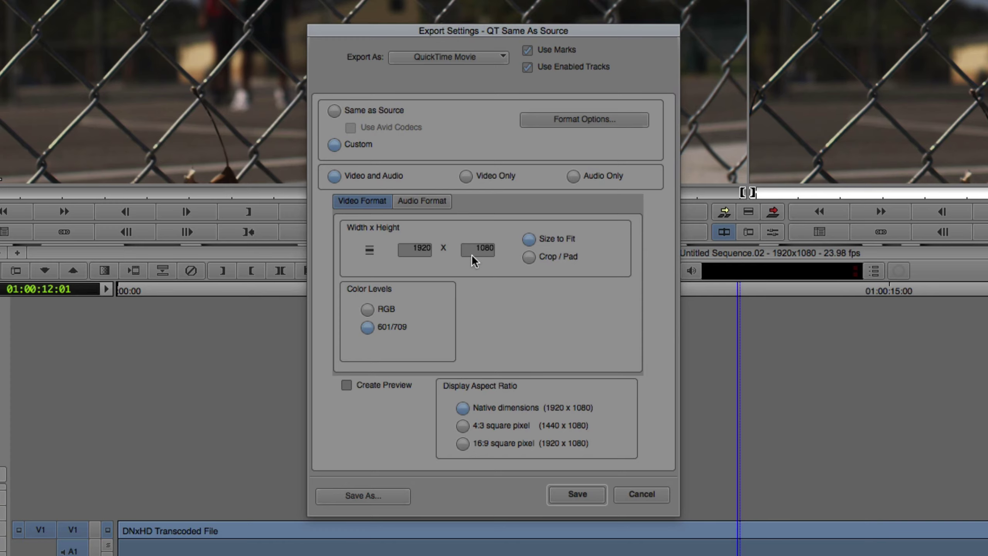
pyautogui.click(572, 497)
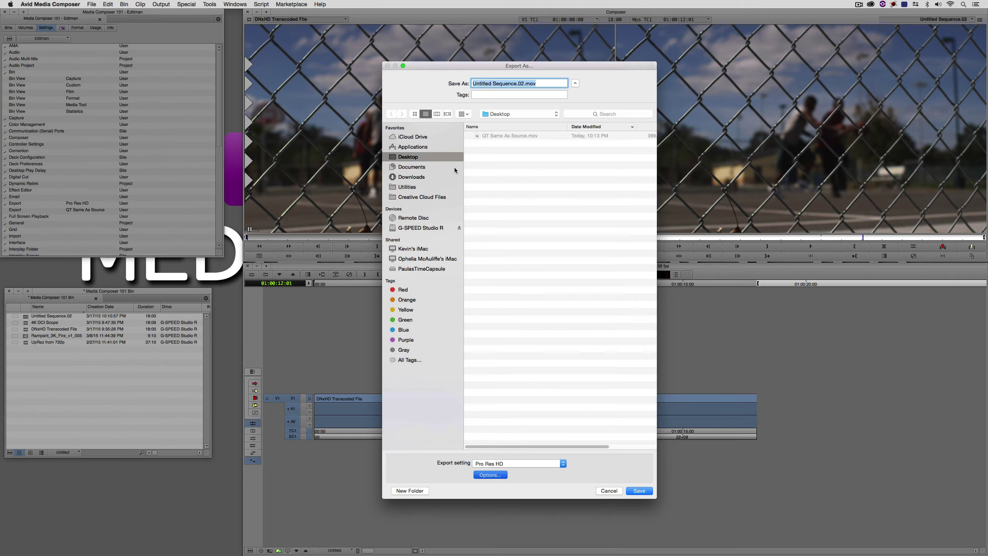
# Export the sequence to the Desktop as Pro Res.mov using the Pro Res HD setting.
pyautogui.click(543, 83)
pyautogui.tripleClick(475, 89)
pyautogui.write('Pro Res')
pyautogui.click(638, 490)
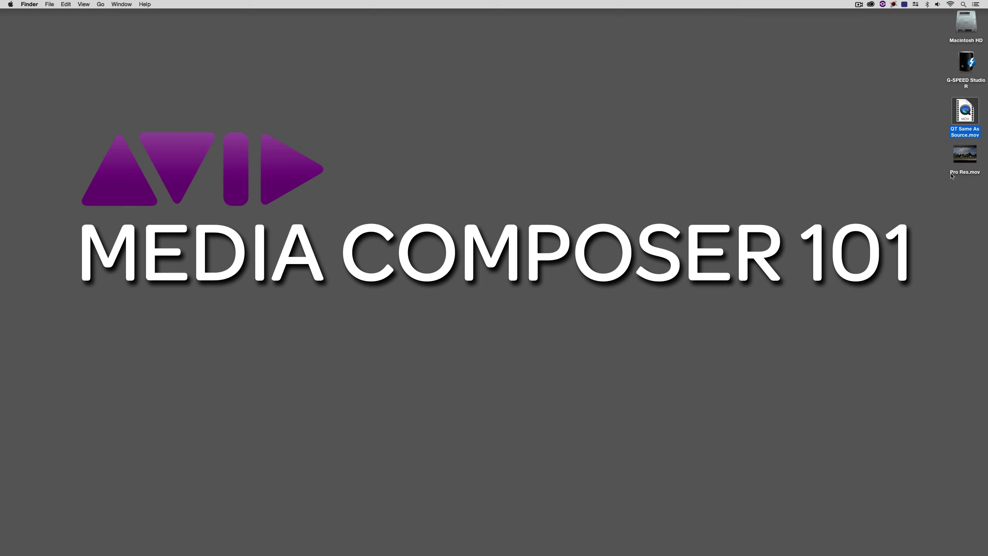
# Open the exported Pro Res.mov from the Desktop in QuickTime Player 7.
pyautogui.rightClick(975, 150)
pyautogui.moveTo(953, 160)
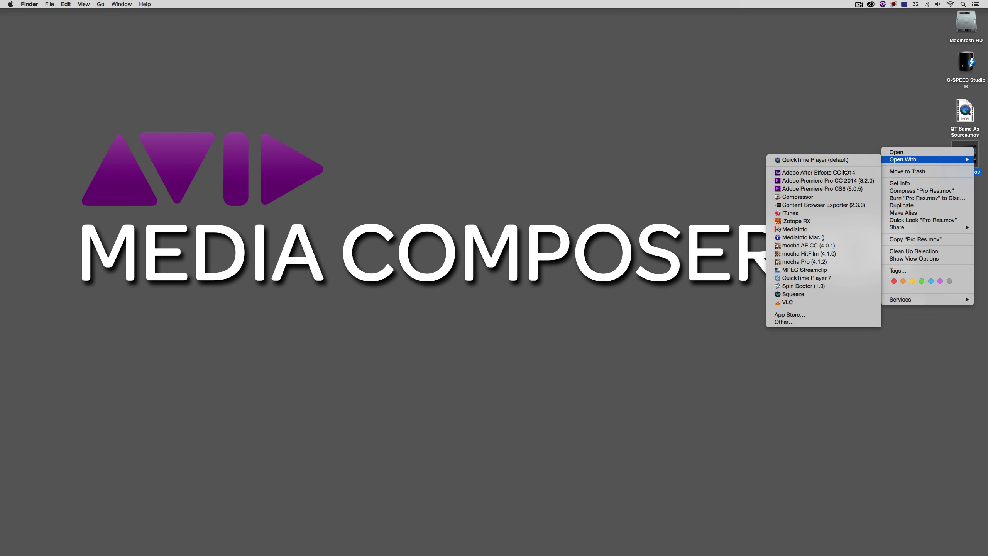
pyautogui.click(827, 279)
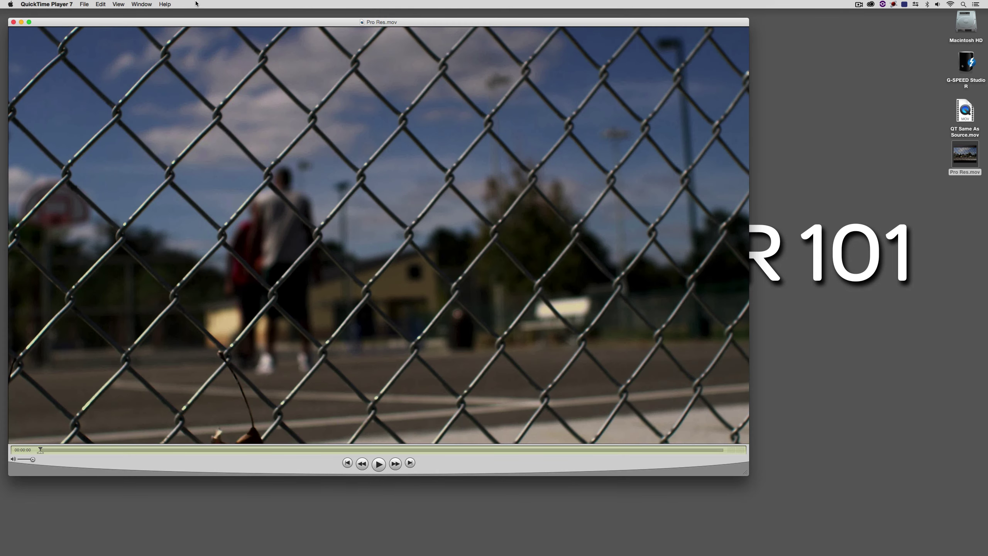
# Show the Movie Inspector for Pro Res.mov to check its format details, and play part of the movie before pausing it.
pyautogui.click(147, 4)
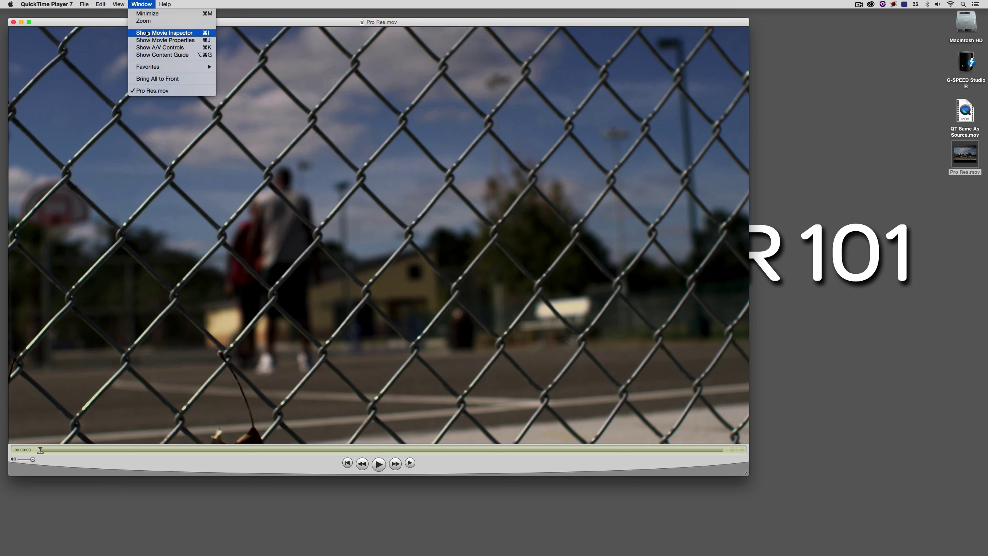
pyautogui.click(163, 34)
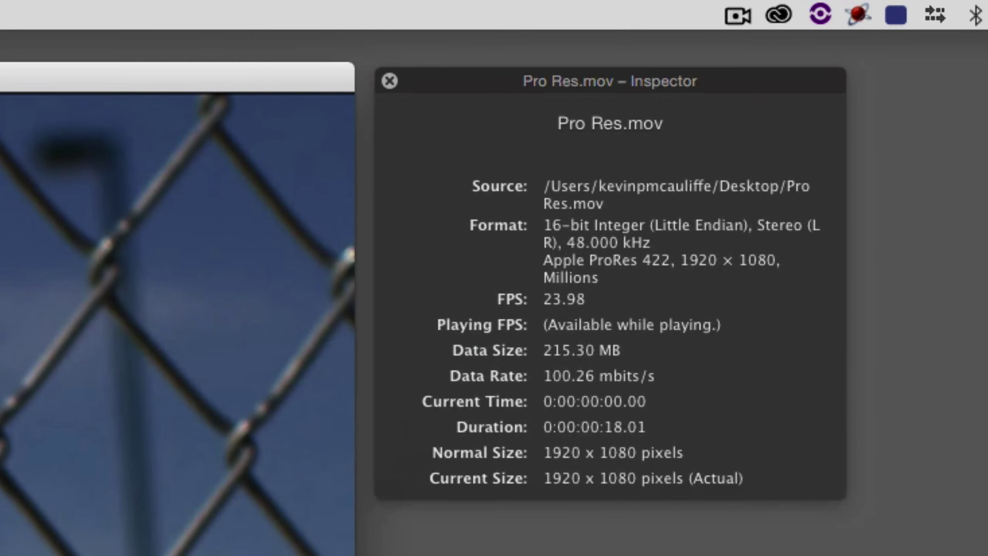
pyautogui.press('space')
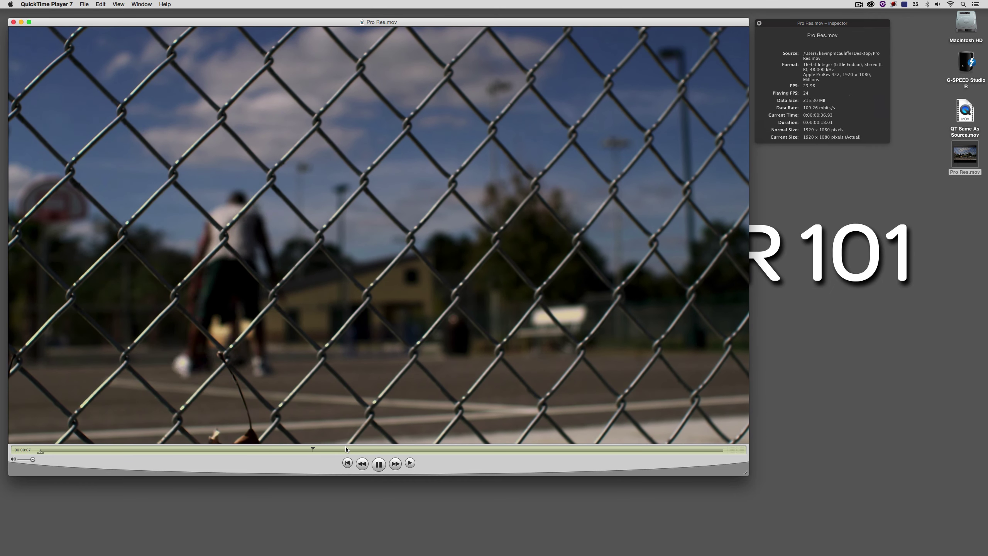
pyautogui.click(377, 463)
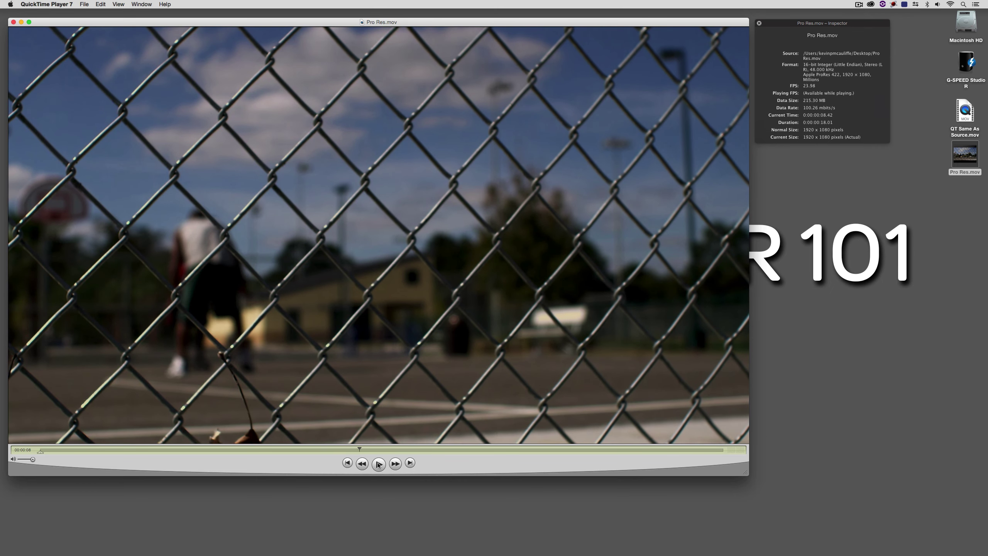